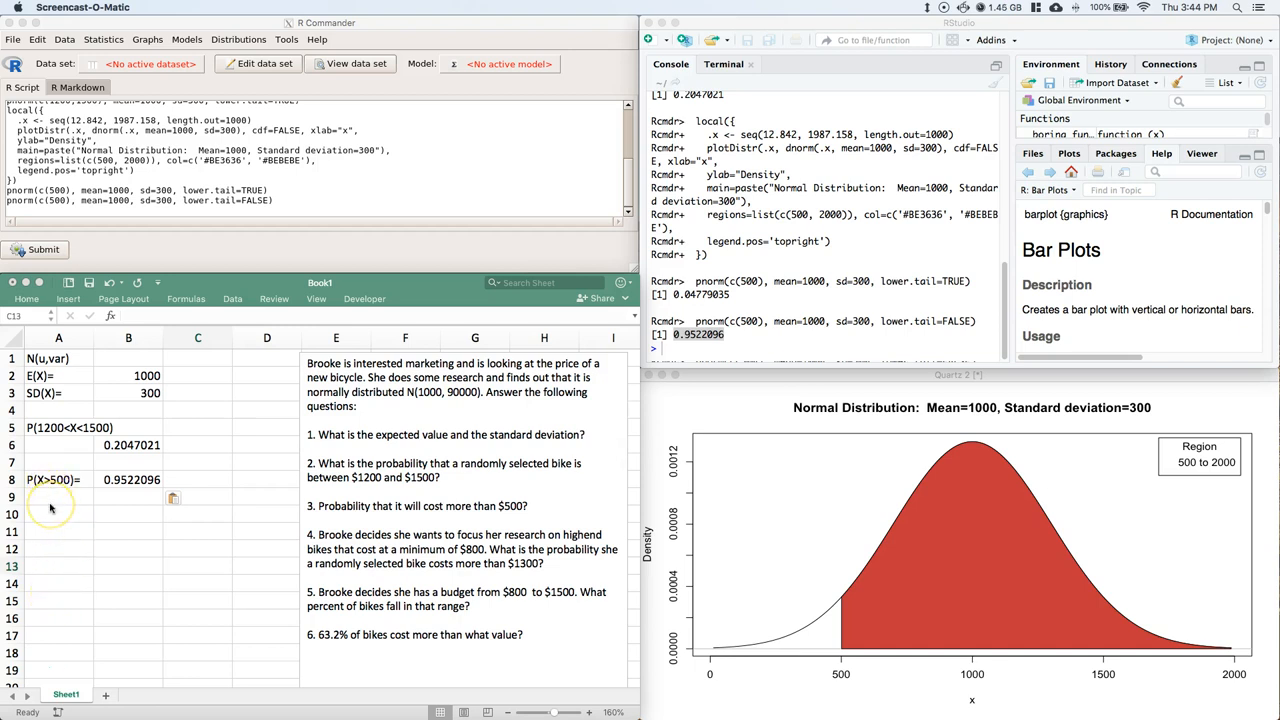
Enter the label "P(X>1300 | X >500) =" in cell A10
{"action": "left_click", "coordinate": [55, 513]}
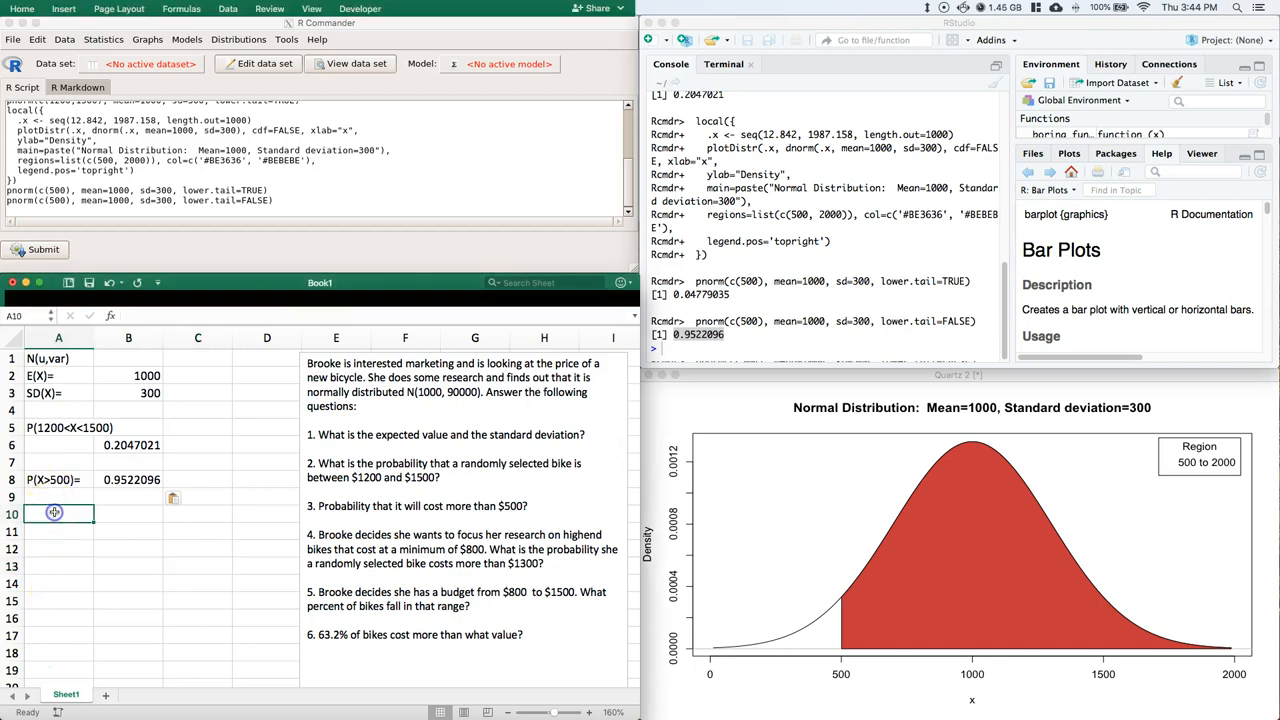
{"action": "type", "text": "P("}
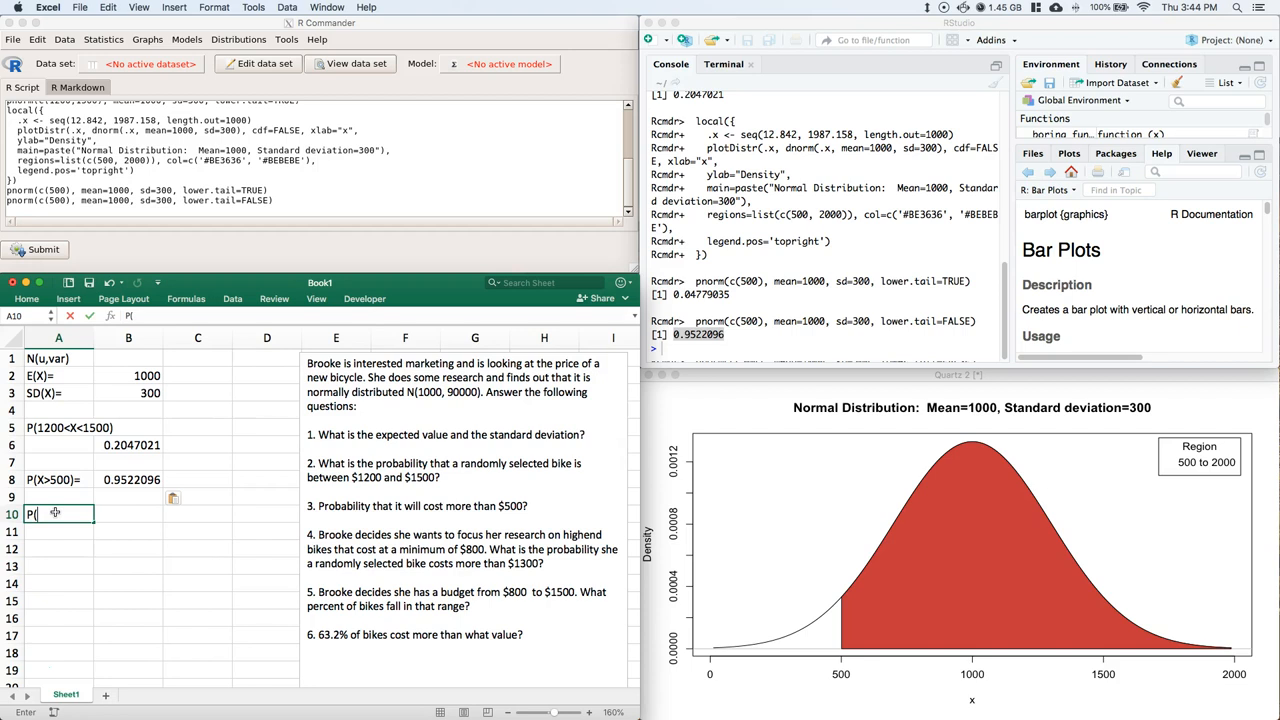
{"action": "type", "text": "X>1"}
{"action": "type", "text": "300"}
{"action": "type", "text": " |"}
{"action": "type", "text": " X"}
{"action": "type", "text": " >"}
{"action": "type", "text": "500"}
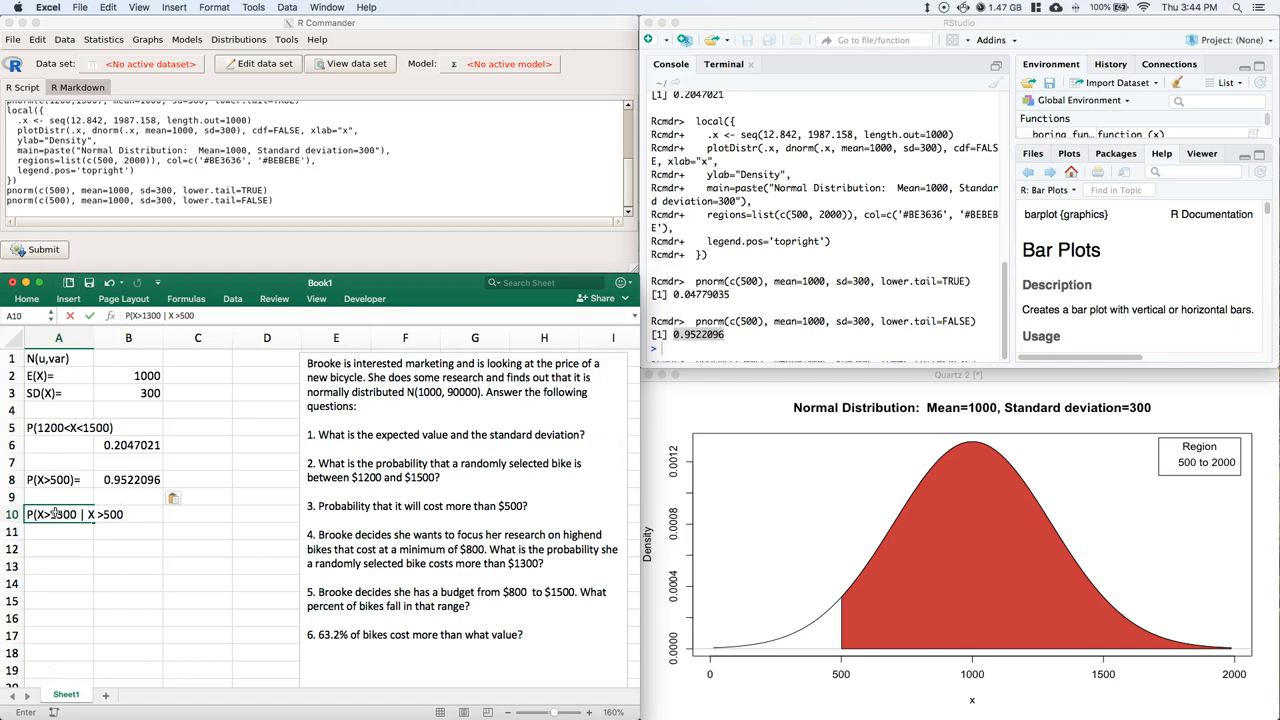
{"action": "type", "text": ")"}
{"action": "type", "text": " ="}
Enter the rule "P(A|B)= P(A n B)/P(B)" in cell A12, then return to A10
{"action": "left_click", "coordinate": [74, 547]}
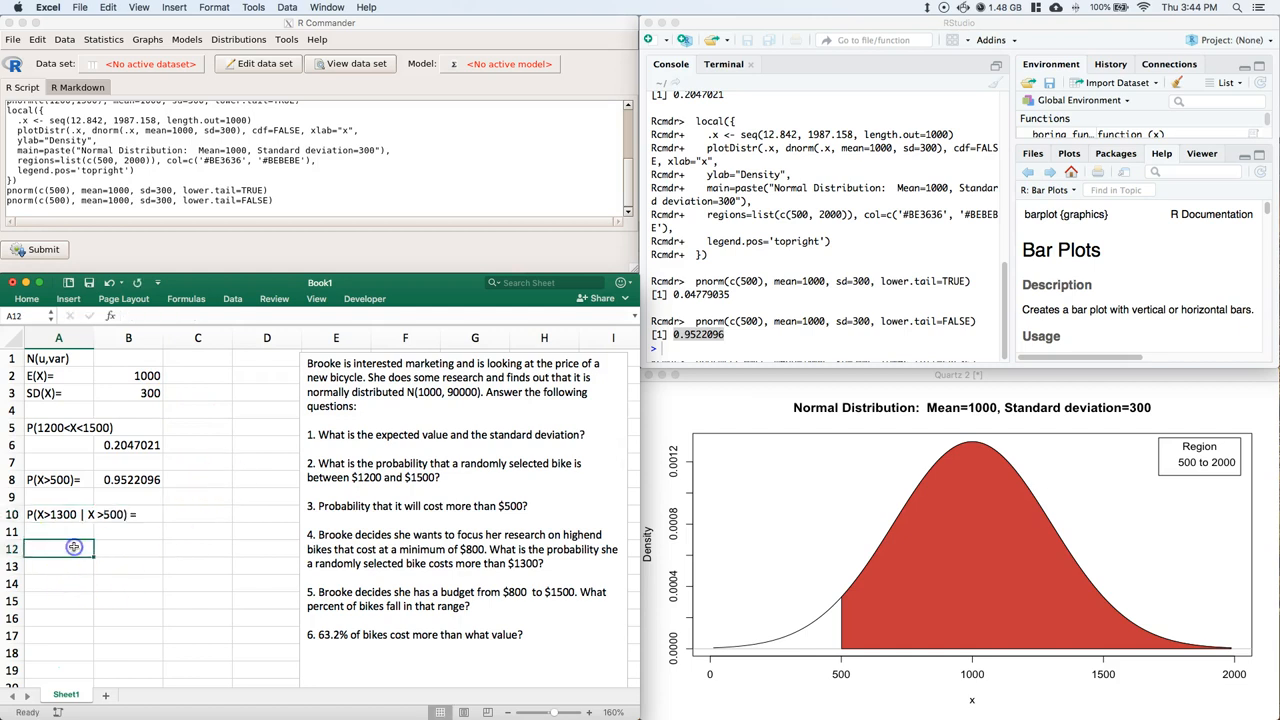
{"action": "type", "text": "P(A"}
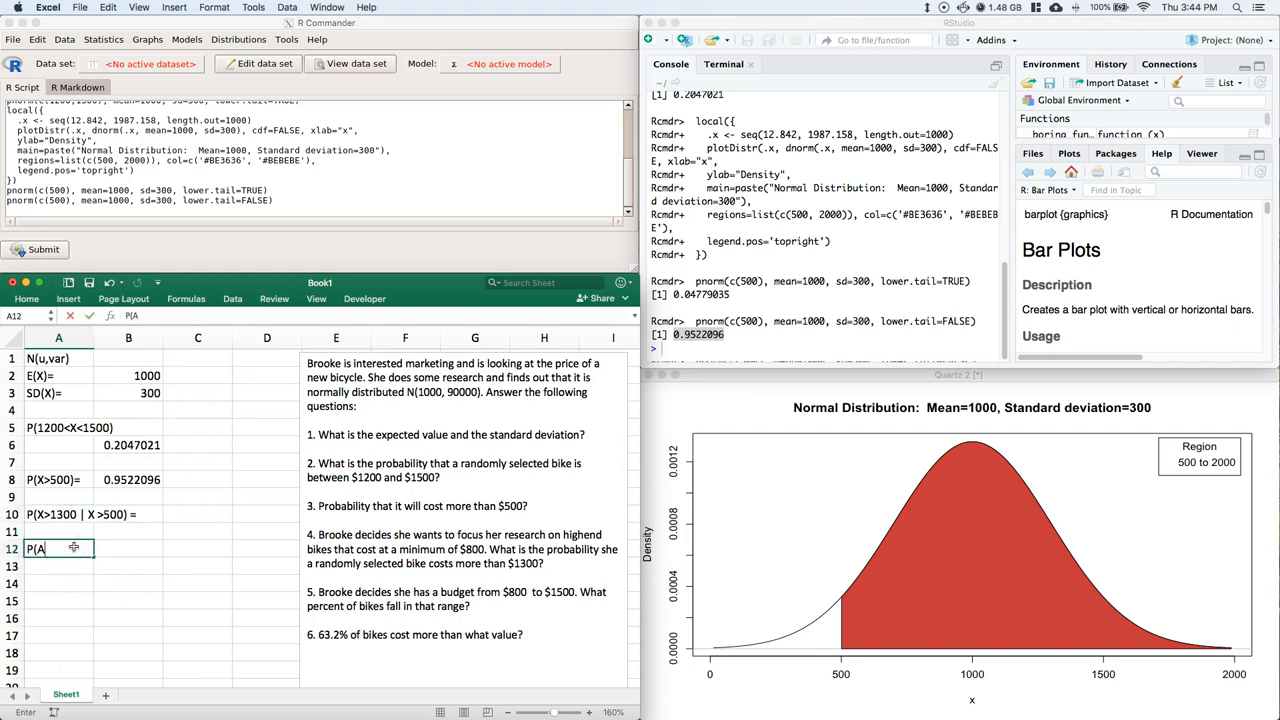
{"action": "type", "text": " | B)="}
{"action": "type", "text": " P(A n"}
{"action": "type", "text": " B"}
{"action": "type", "text": ")/"}
{"action": "type", "text": "P(B)"}
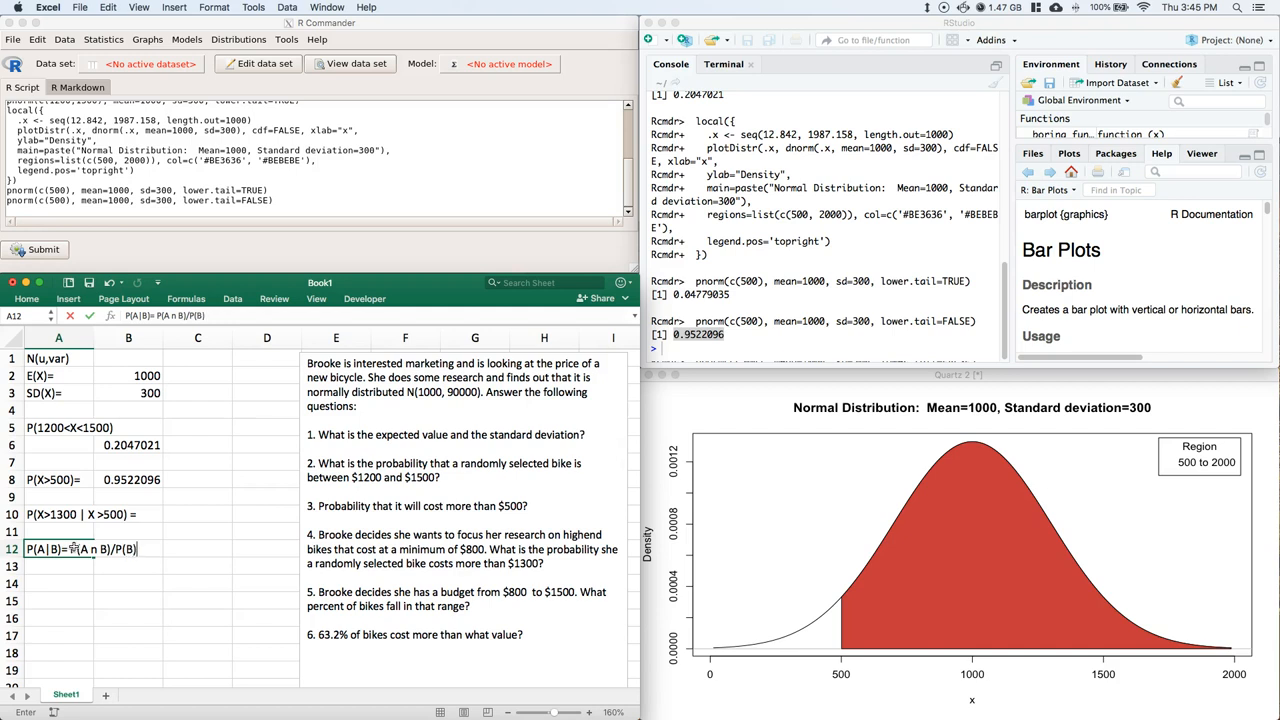
{"action": "left_click", "coordinate": [215, 657]}
Extend A10 to read P(X>1300 | X>500) = P(X>1300 n X>500)/ P(X>500)
{"action": "double_click", "coordinate": [85, 514]}
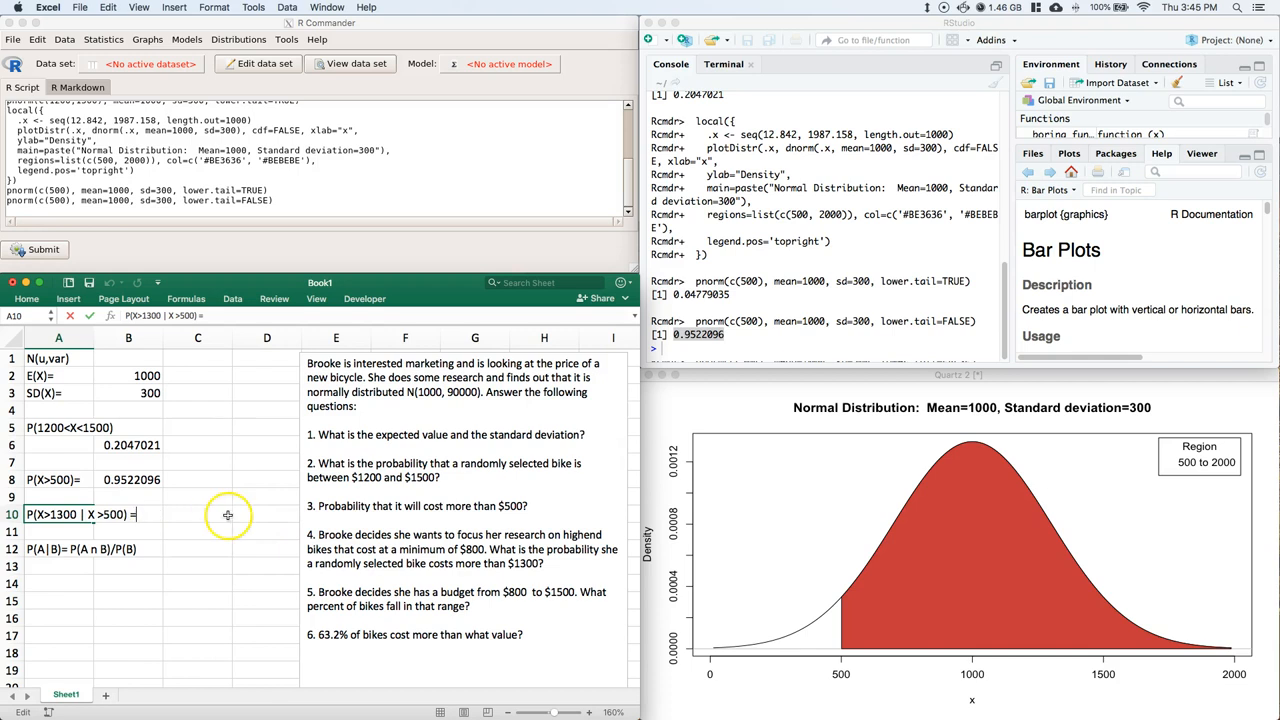
{"action": "type", "text": "P("}
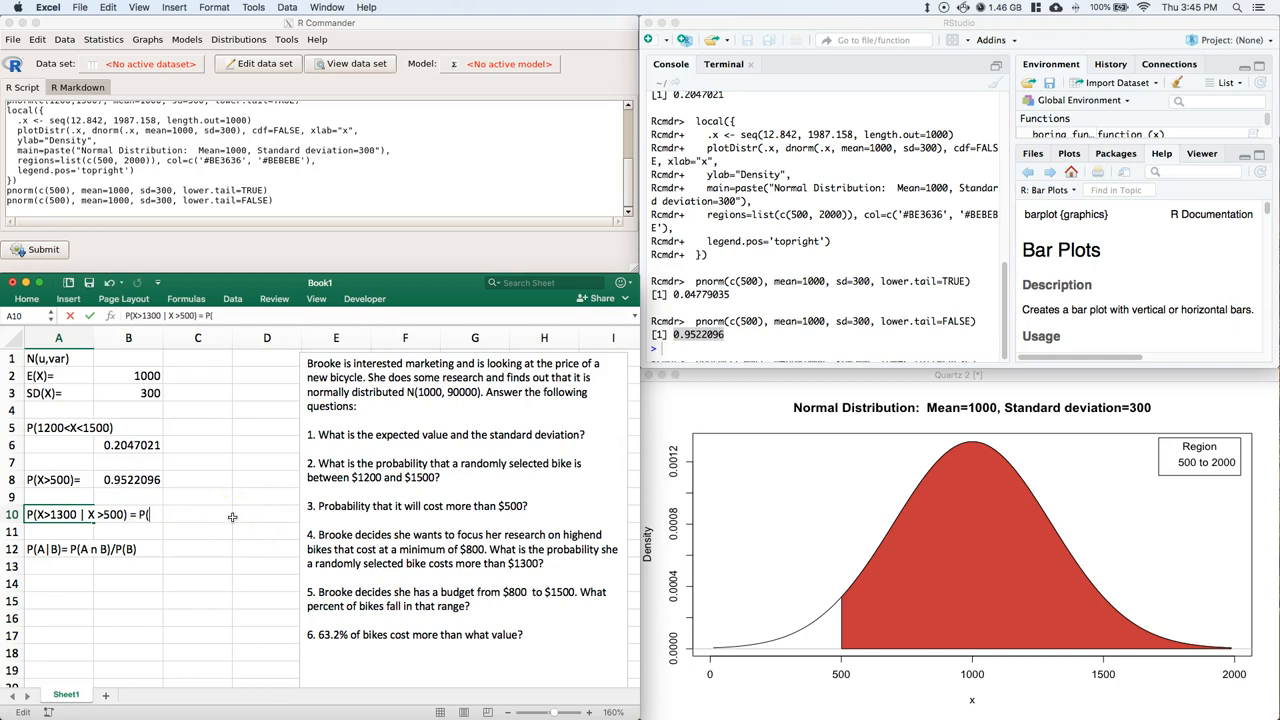
{"action": "type", "text": "X"}
{"action": "type", "text": "> 1300"}
{"action": "type", "text": " n"}
{"action": "type", "text": " X"}
{"action": "type", "text": ">"}
{"action": "type", "text": "500"}
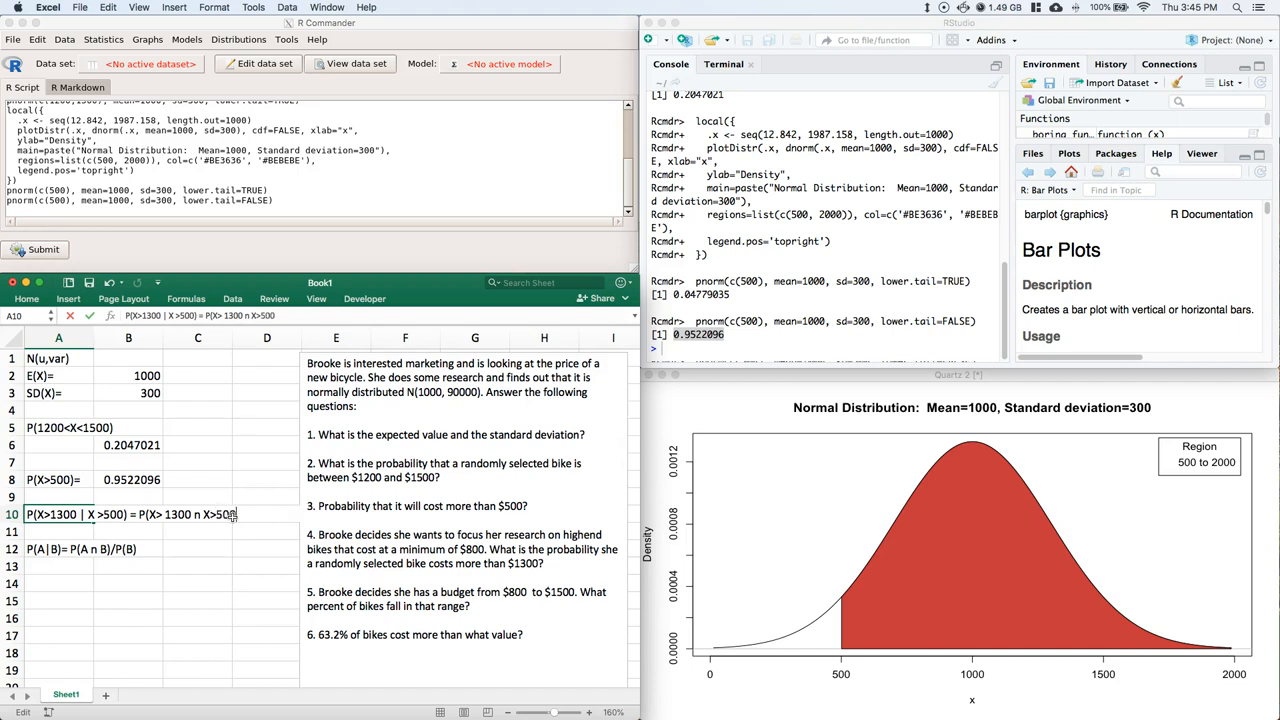
{"action": "type", "text": ")"}
{"action": "type", "text": "/ P"}
{"action": "type", "text": "("}
{"action": "type", "text": "X>"}
{"action": "type", "text": "500"}
{"action": "type", "text": ")"}
Commit the row 10 formula and move the P(A|B) note from A12 up to A11
{"action": "left_click", "coordinate": [128, 598]}
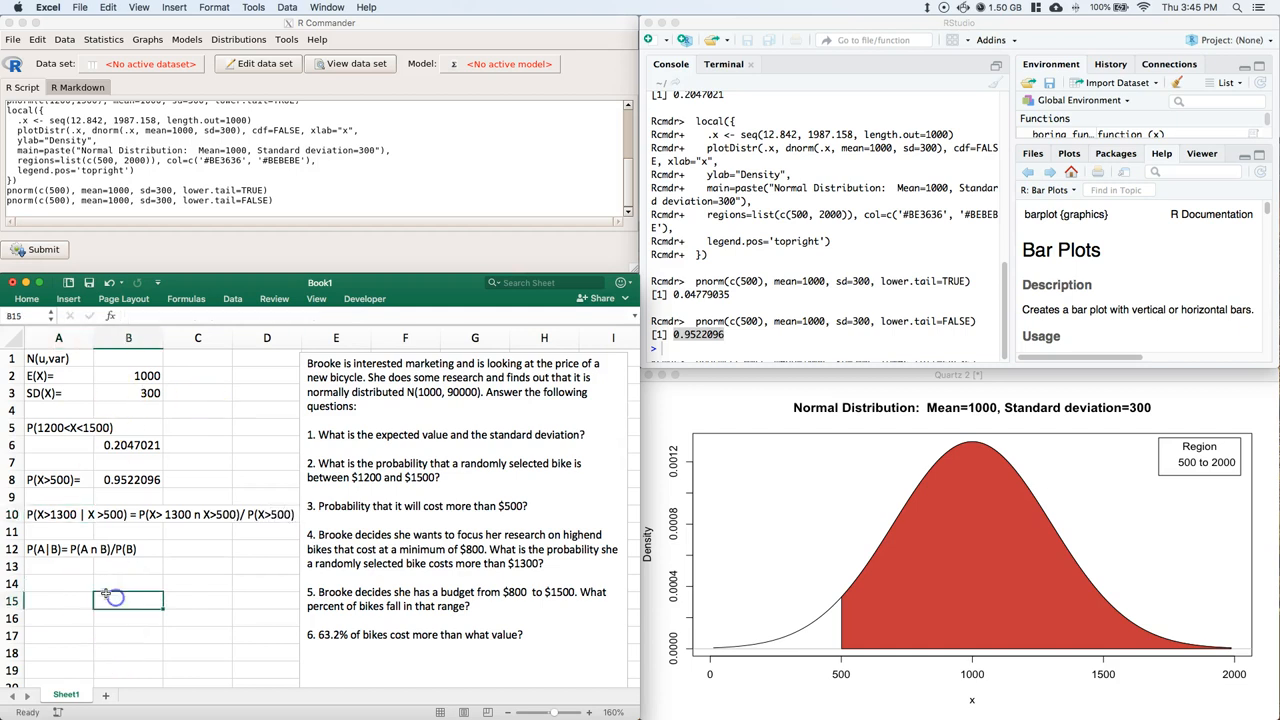
{"action": "left_click", "coordinate": [60, 550]}
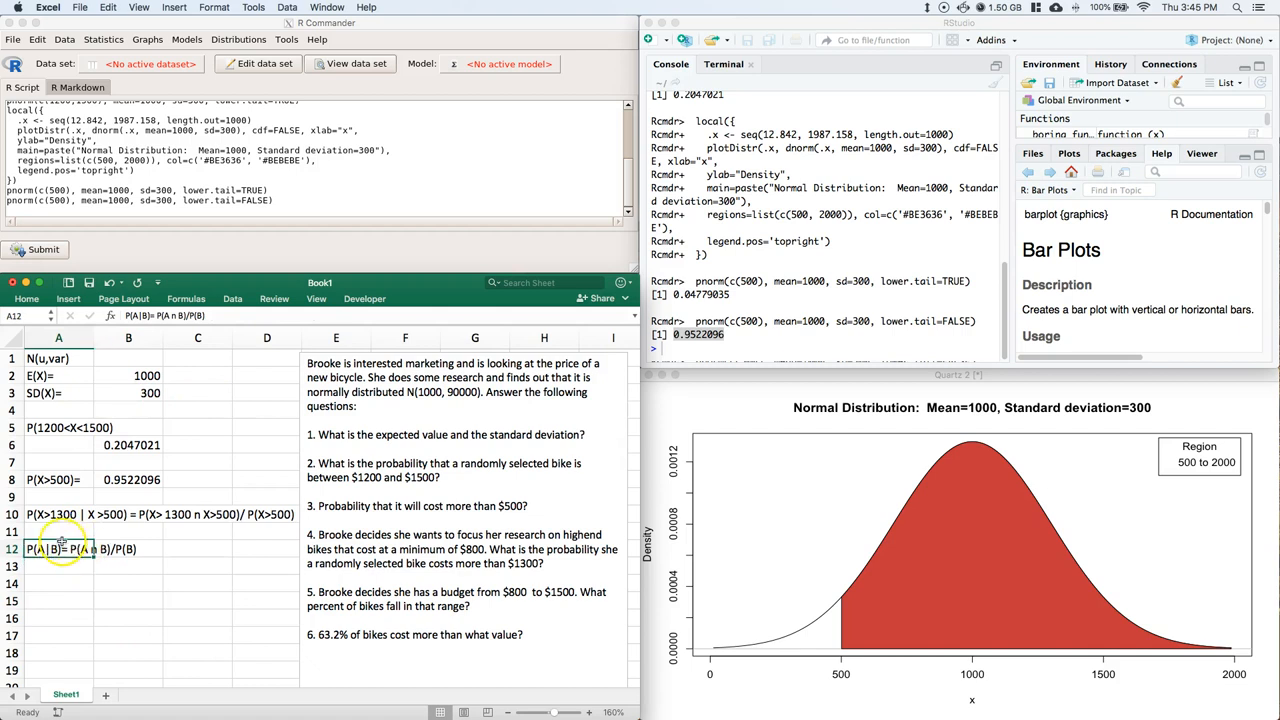
{"action": "left_click_drag", "start_coordinate": [78, 556], "coordinate": [61, 530]}
{"action": "left_click", "coordinate": [128, 582]}
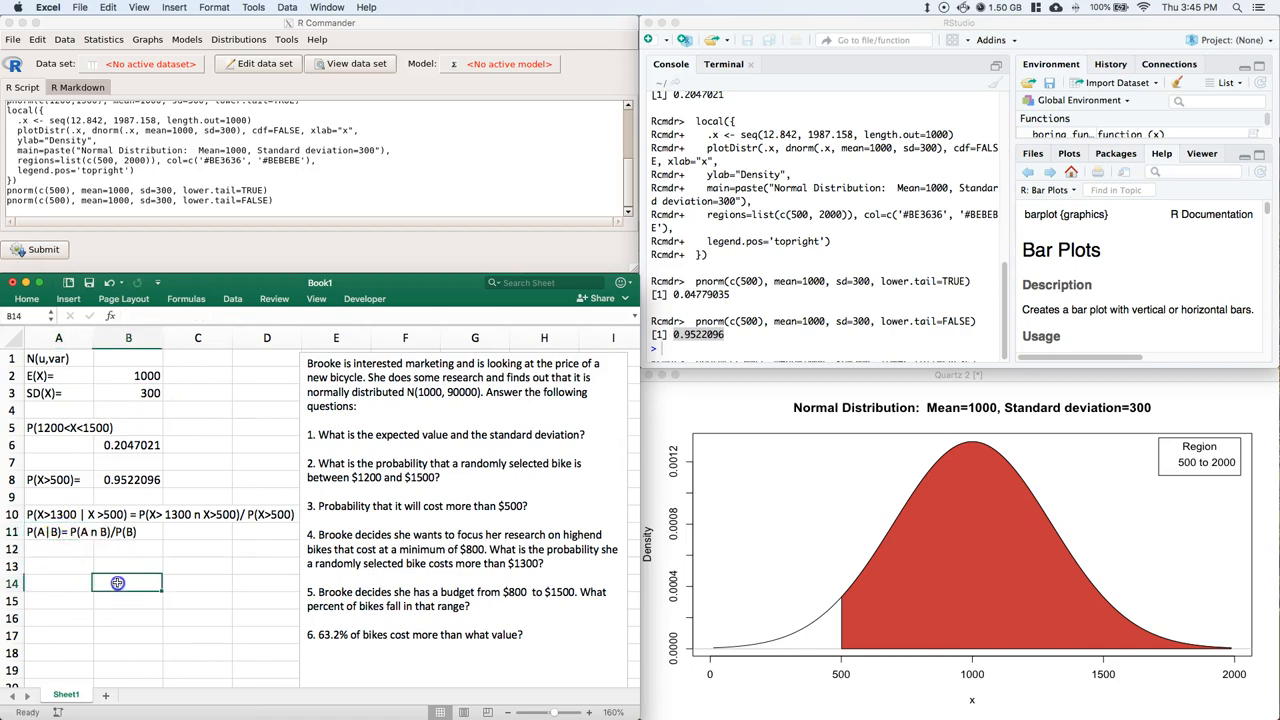
Bring the R Commander plot and main window back to the front
{"action": "left_click", "coordinate": [765, 403]}
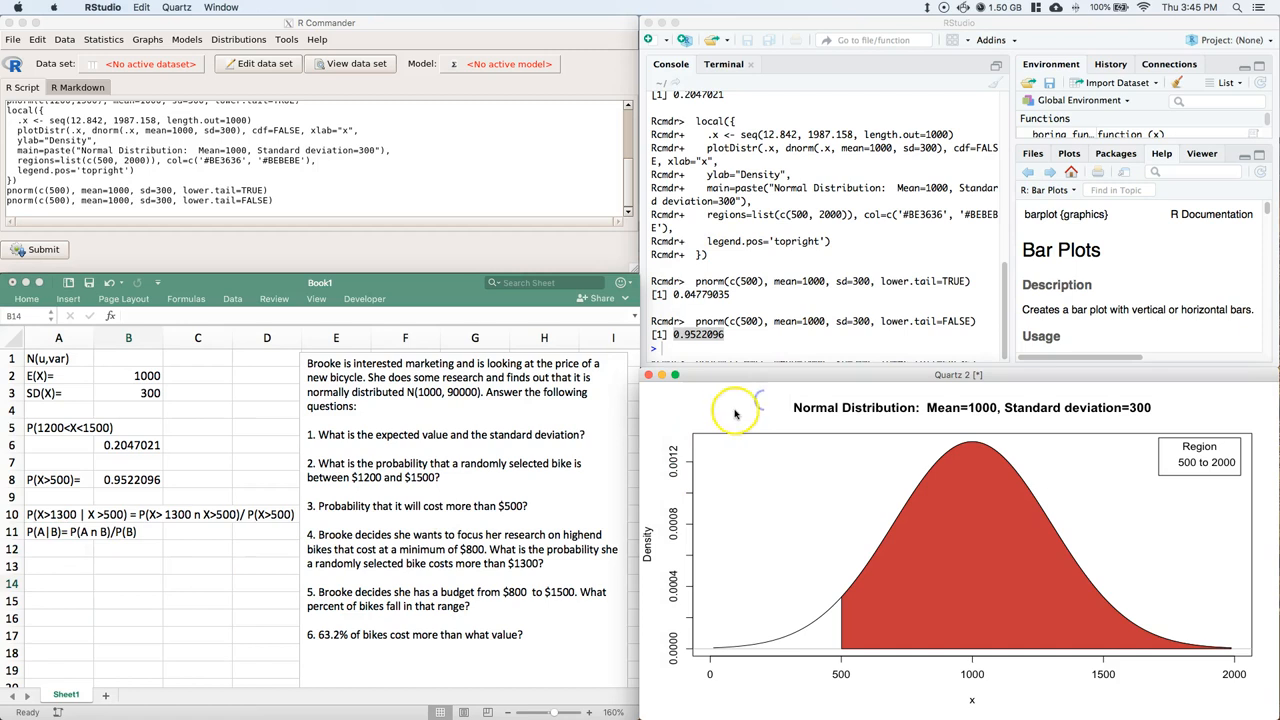
{"action": "left_click", "coordinate": [238, 39]}
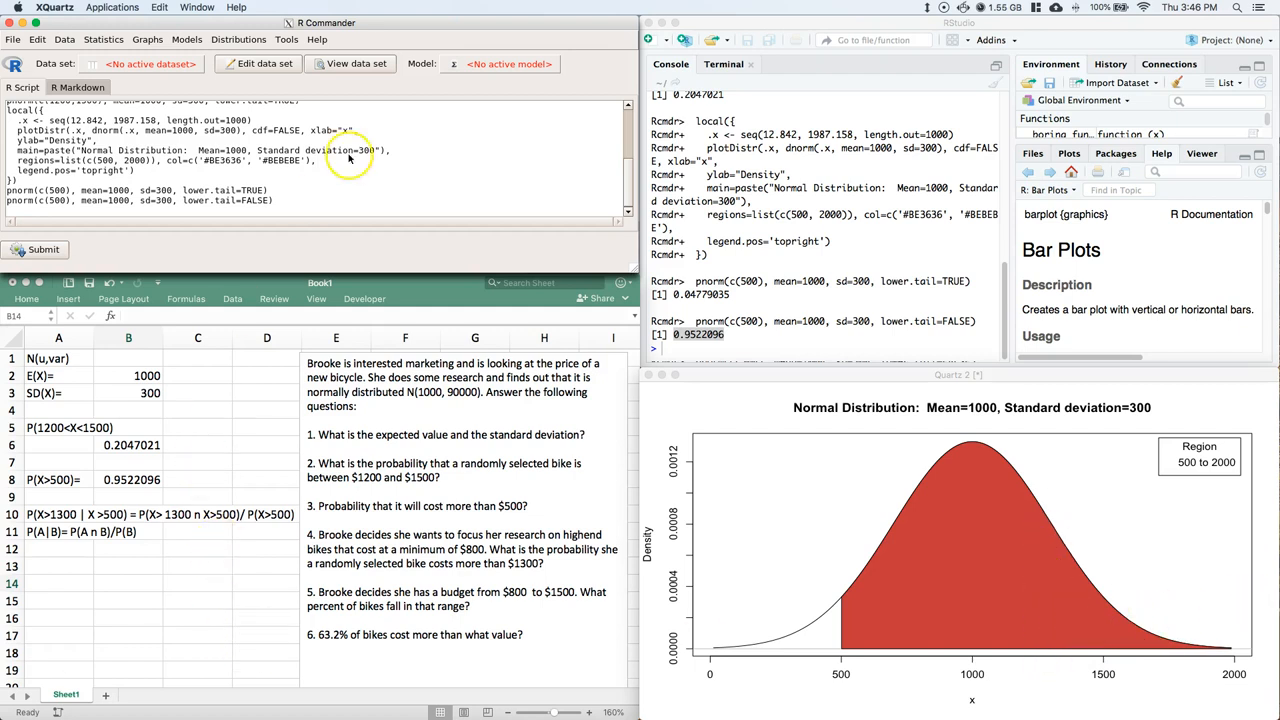
Replot the normal distribution with Region 1 changed from 500 to 1300, shading 1300–2000
{"action": "left_click", "coordinate": [238, 39]}
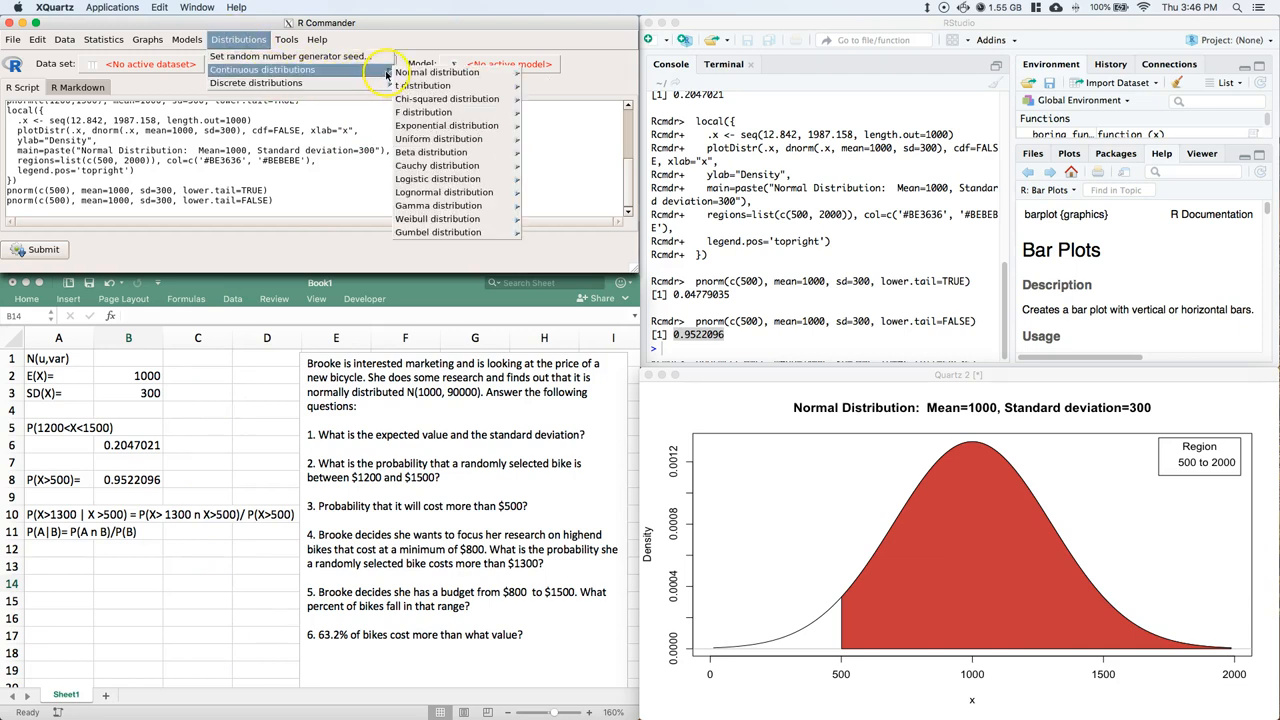
{"action": "mouse_move", "coordinate": [437, 72]}
{"action": "left_click", "coordinate": [575, 101]}
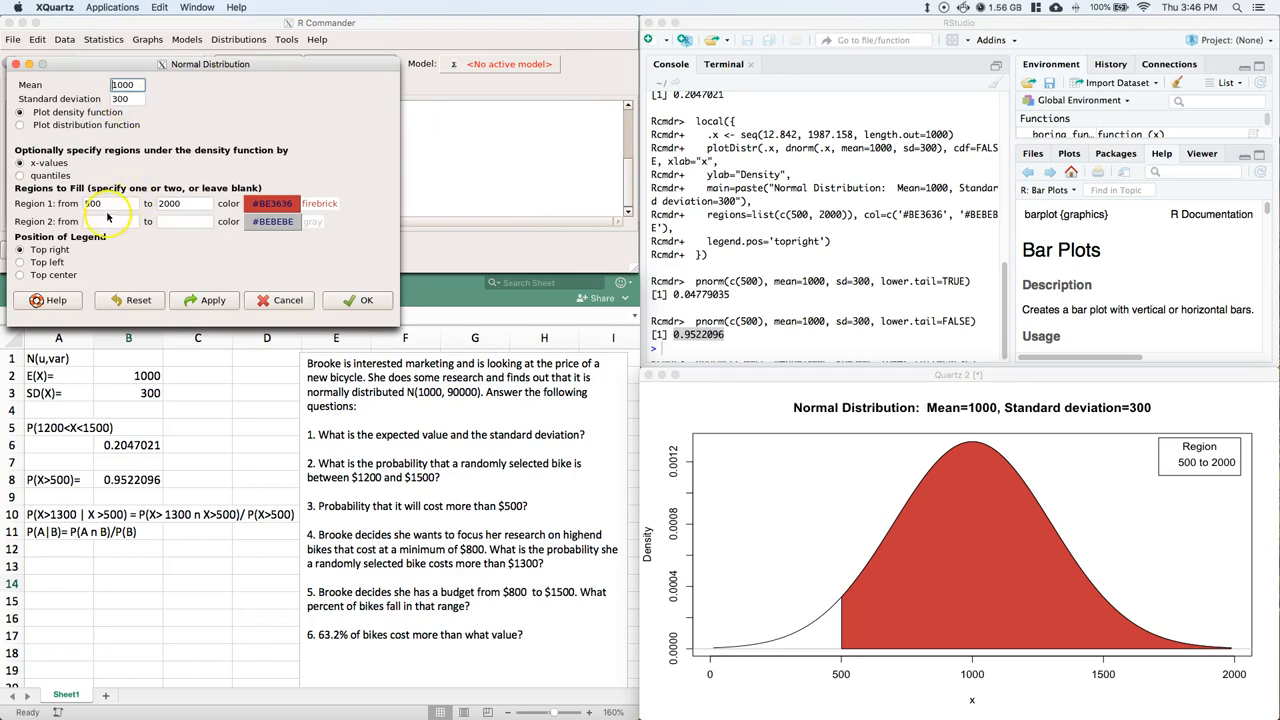
{"action": "double_click", "coordinate": [90, 203]}
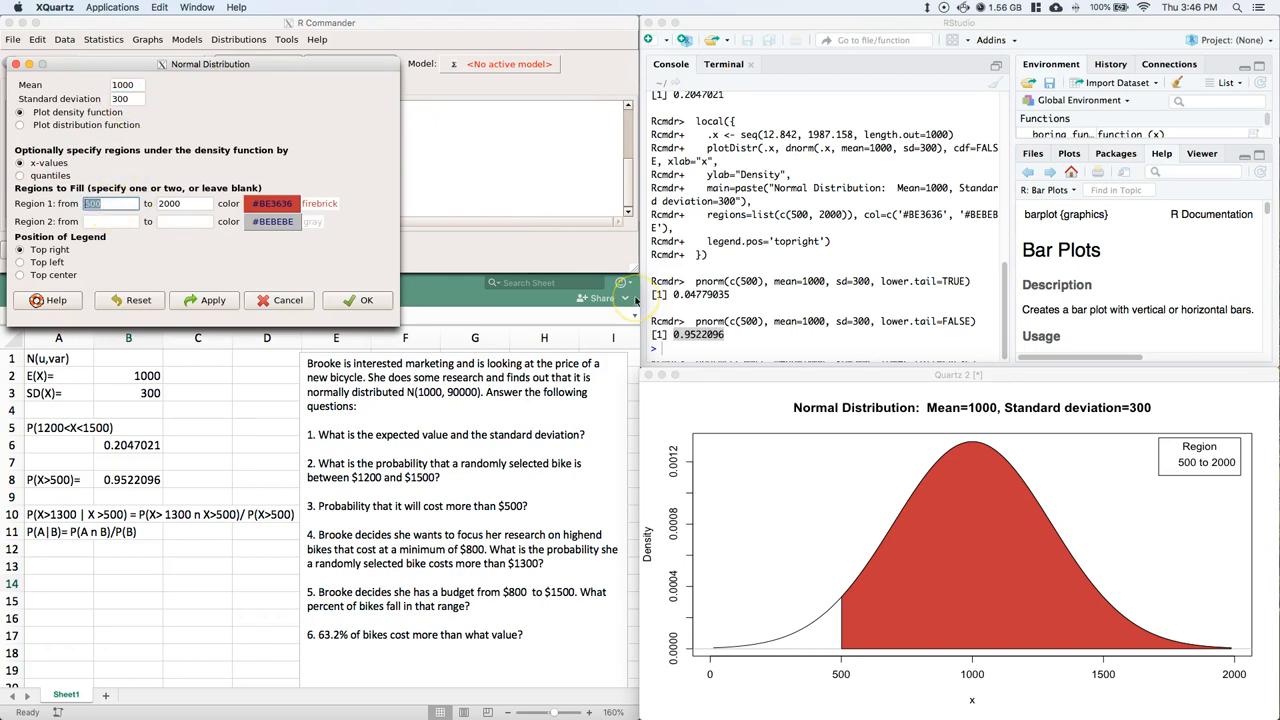
{"action": "type", "text": "1300"}
{"action": "left_click", "coordinate": [366, 301]}
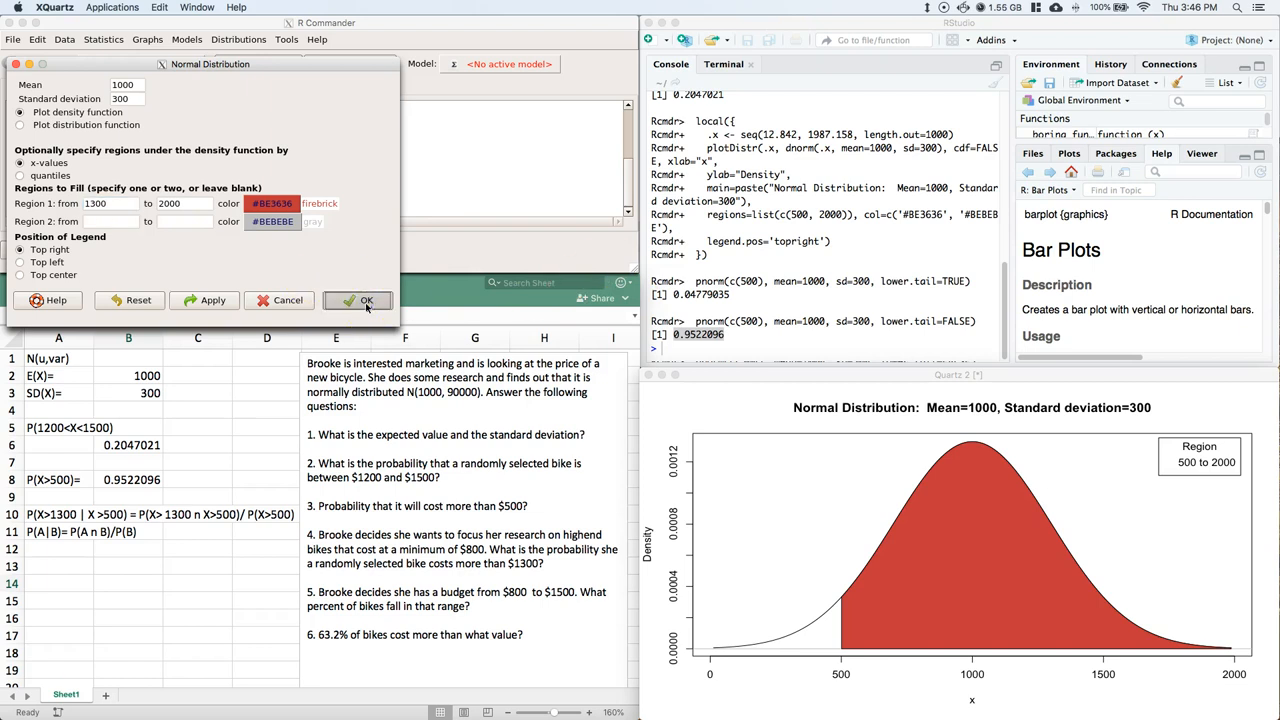
{"action": "left_click", "coordinate": [366, 301]}
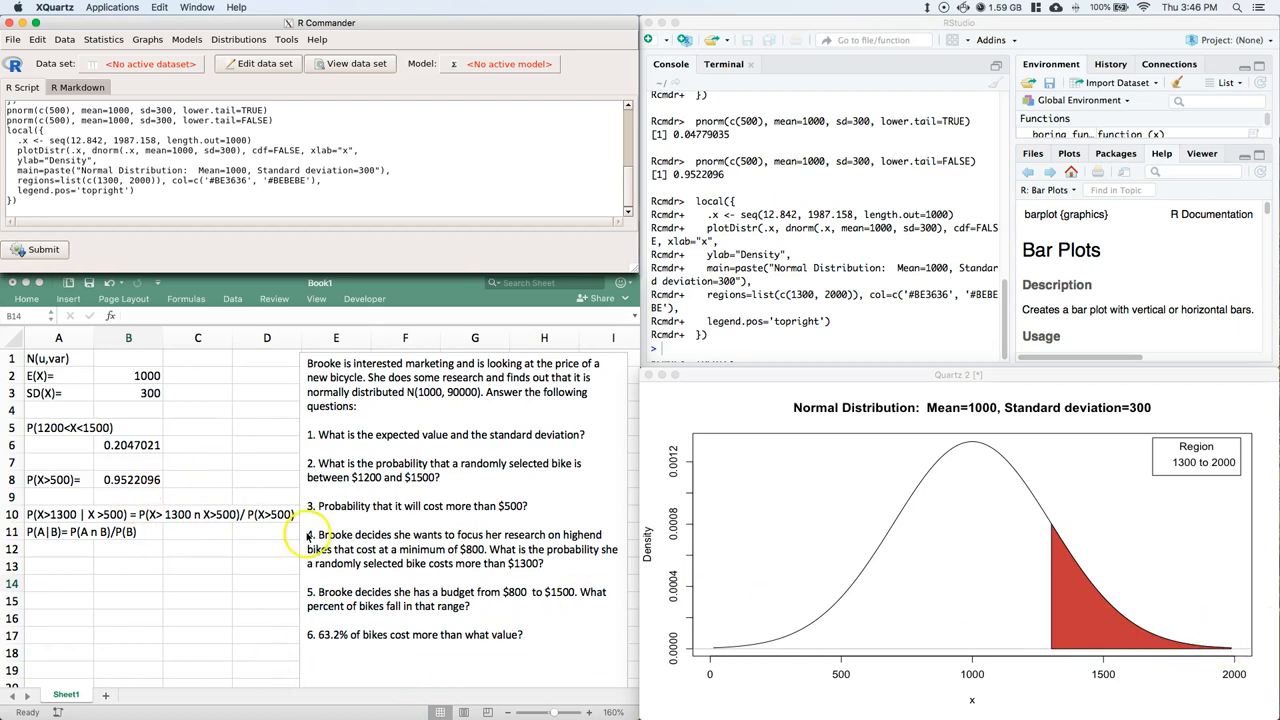
{"action": "left_click", "coordinate": [238, 39]}
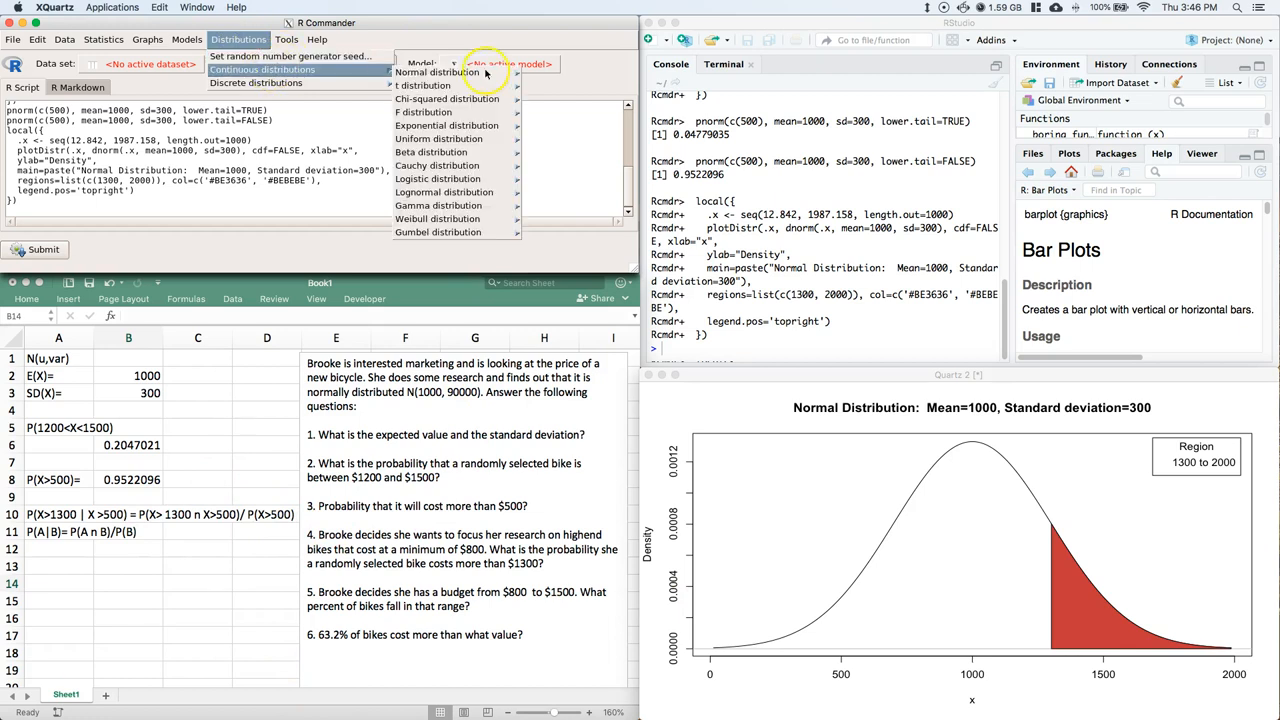
{"action": "mouse_move", "coordinate": [440, 72]}
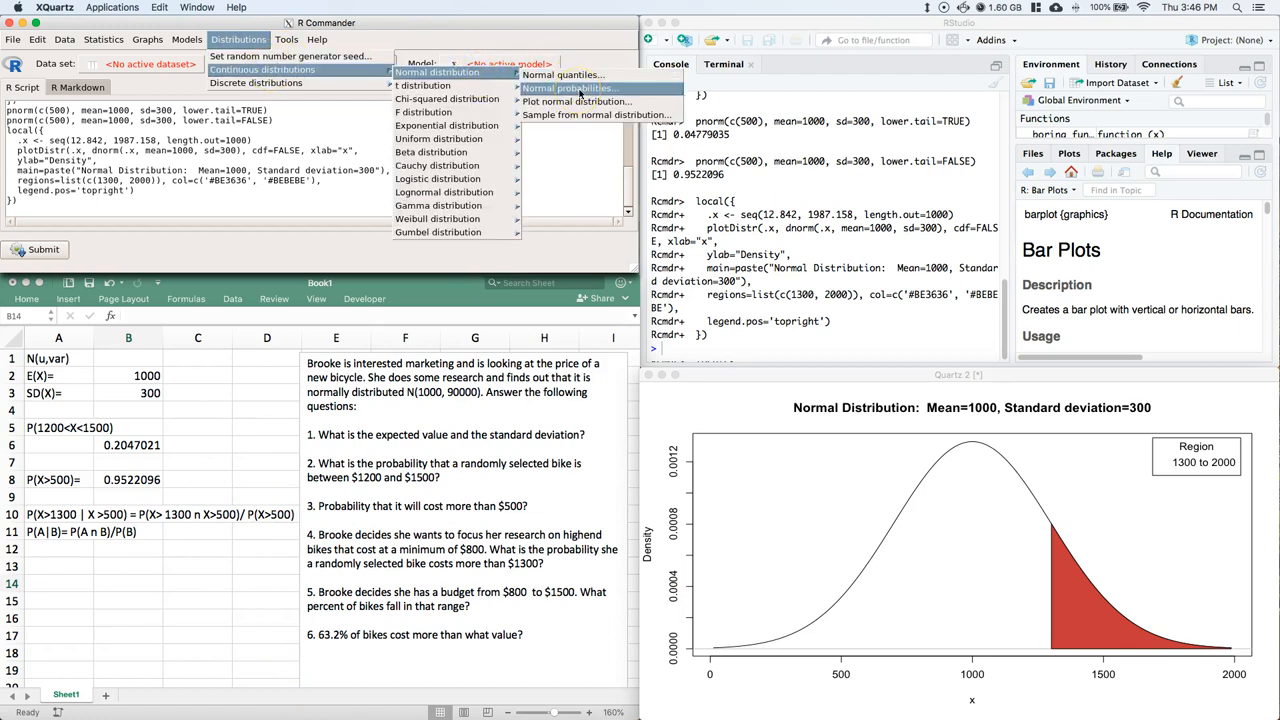
Add Region 2 from 500 to 2000 in the Plot normal distribution dialog
{"action": "left_click", "coordinate": [578, 92]}
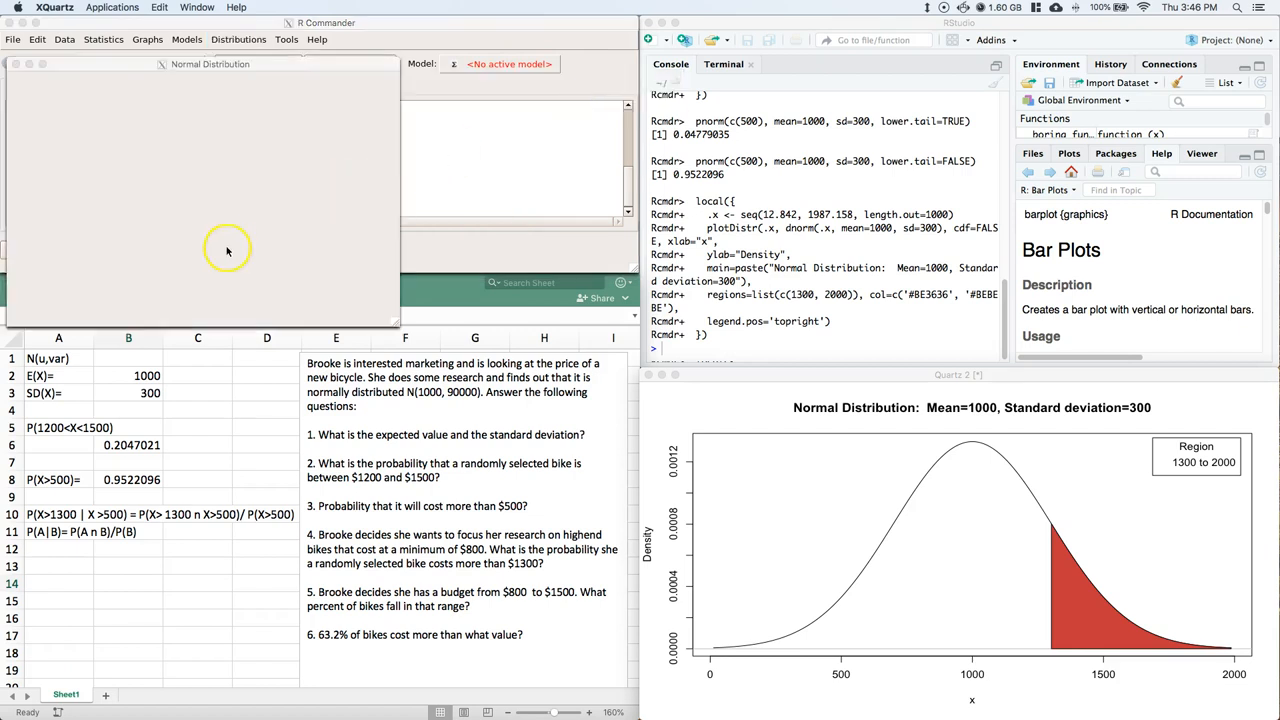
{"action": "left_click", "coordinate": [100, 221]}
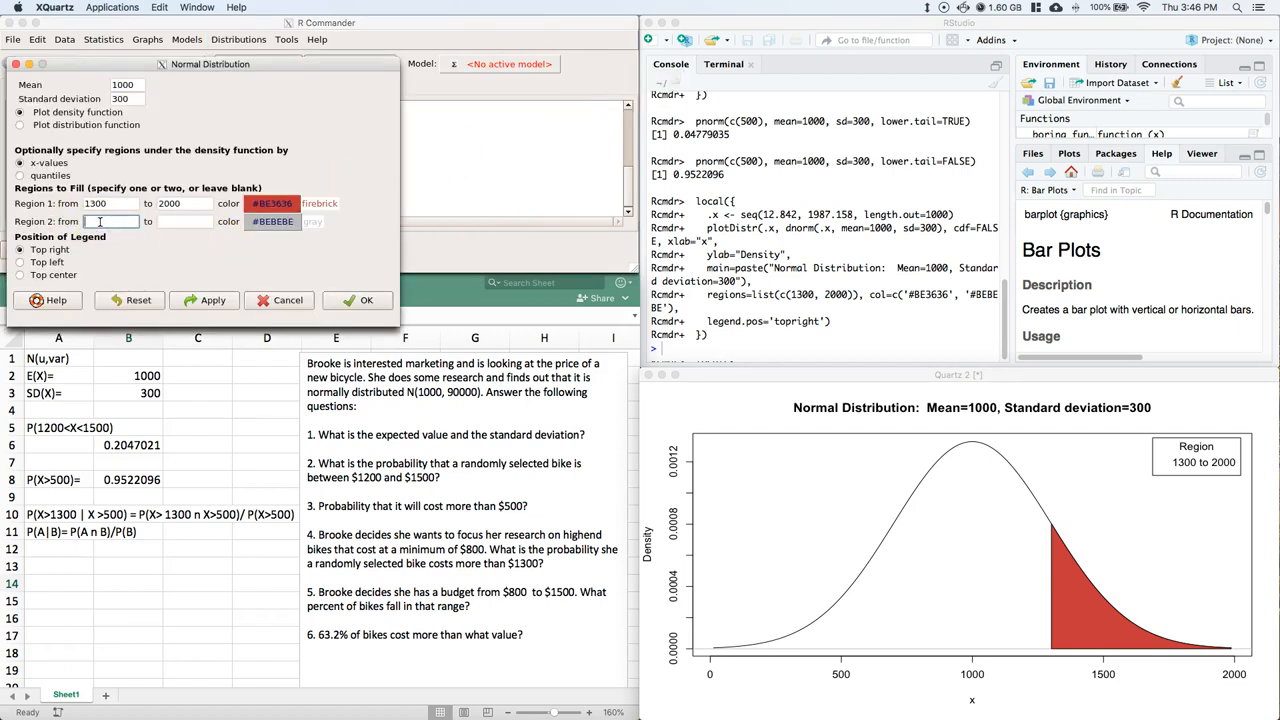
{"action": "type", "text": "500"}
{"action": "left_click", "coordinate": [172, 221]}
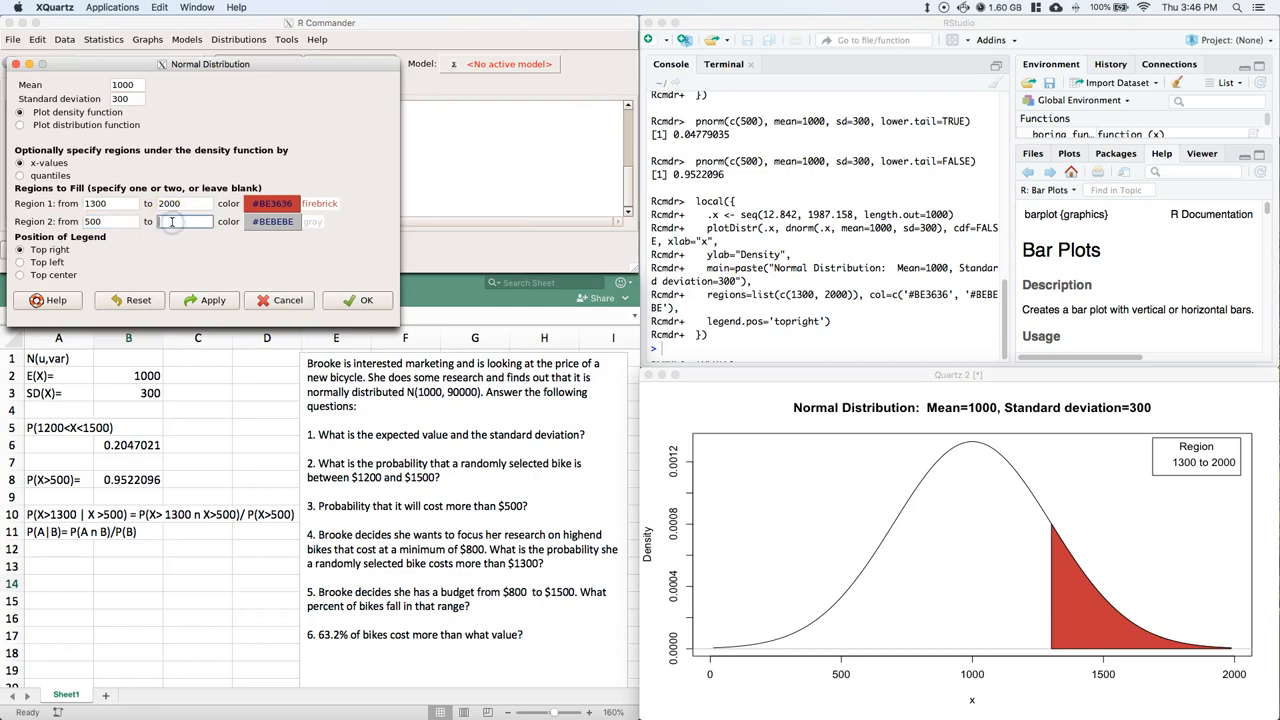
{"action": "type", "text": "2000"}
Colour Region 2 magenta (#BE33BC) and draw the plot with both shaded regions and legend
{"action": "left_click", "coordinate": [273, 221]}
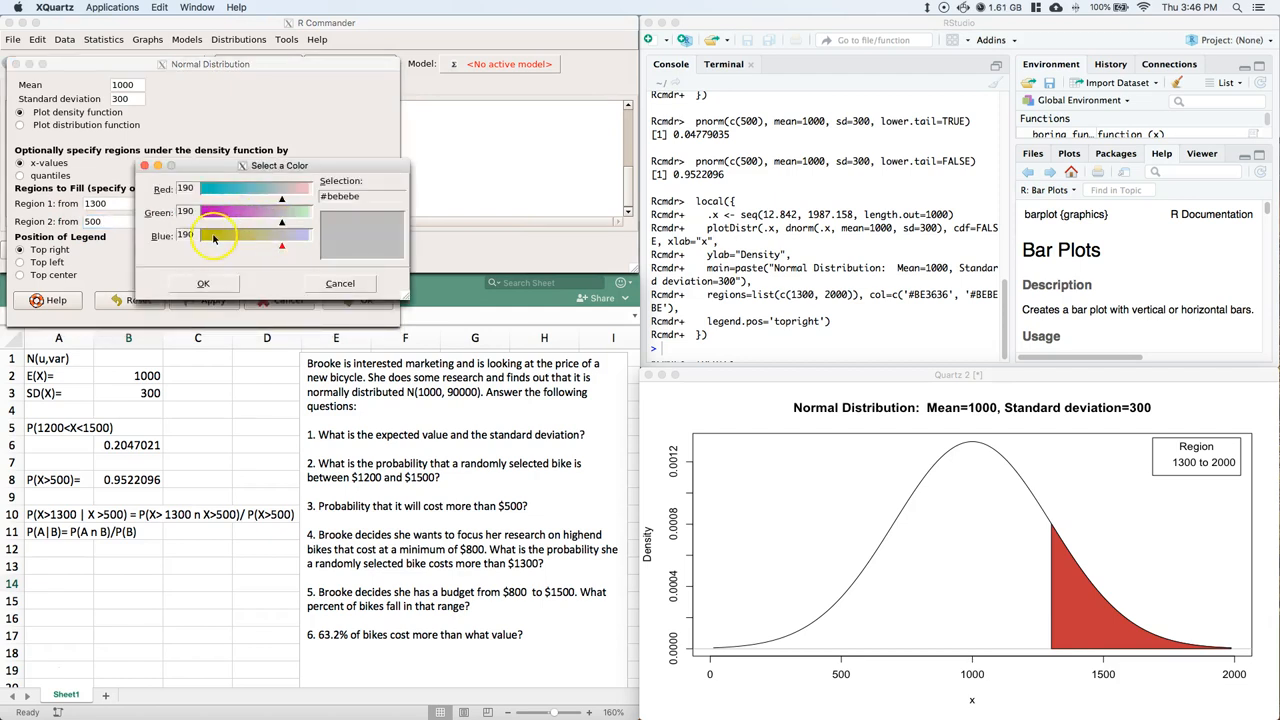
{"action": "left_click", "coordinate": [213, 237]}
{"action": "left_click", "coordinate": [224, 213]}
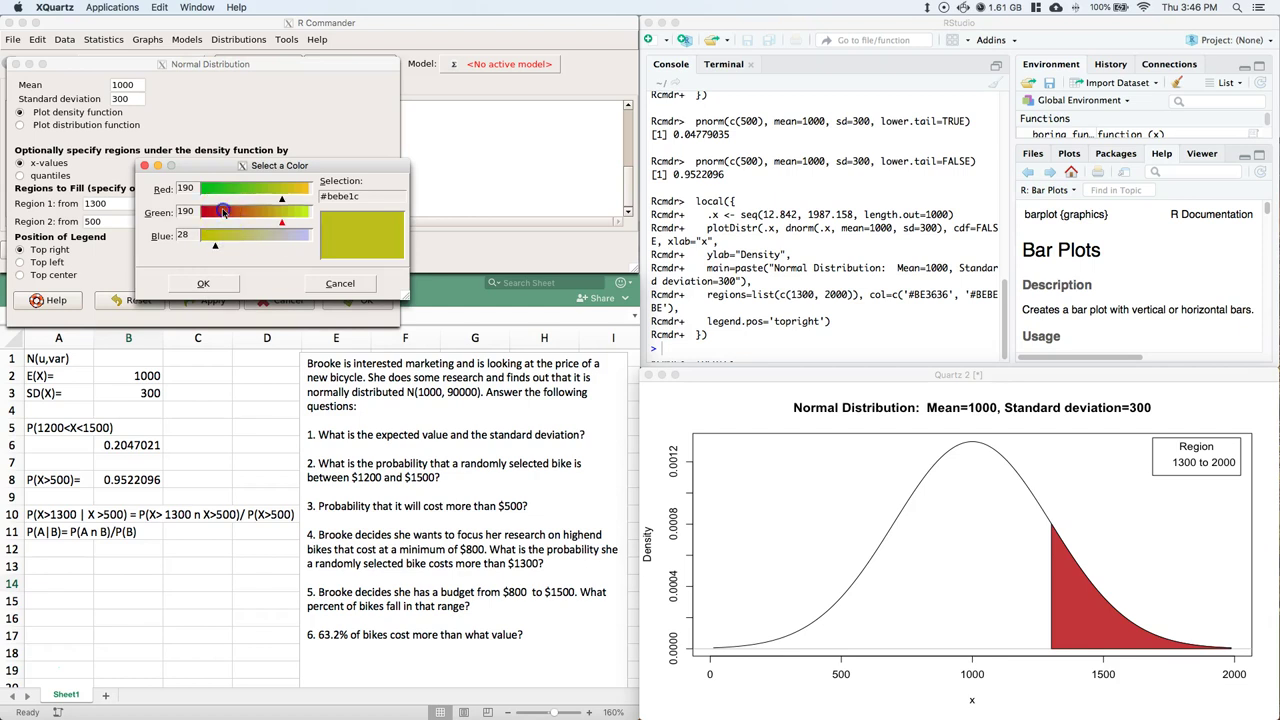
{"action": "left_click", "coordinate": [282, 236]}
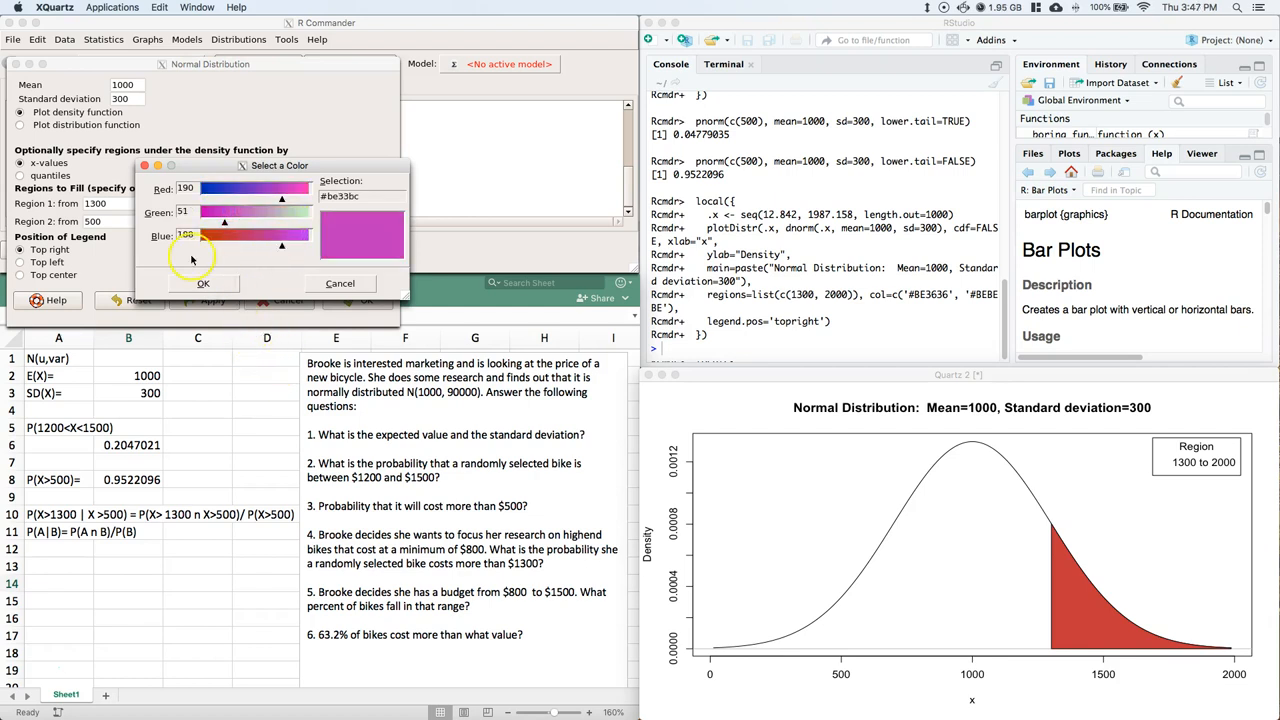
{"action": "left_click", "coordinate": [203, 284]}
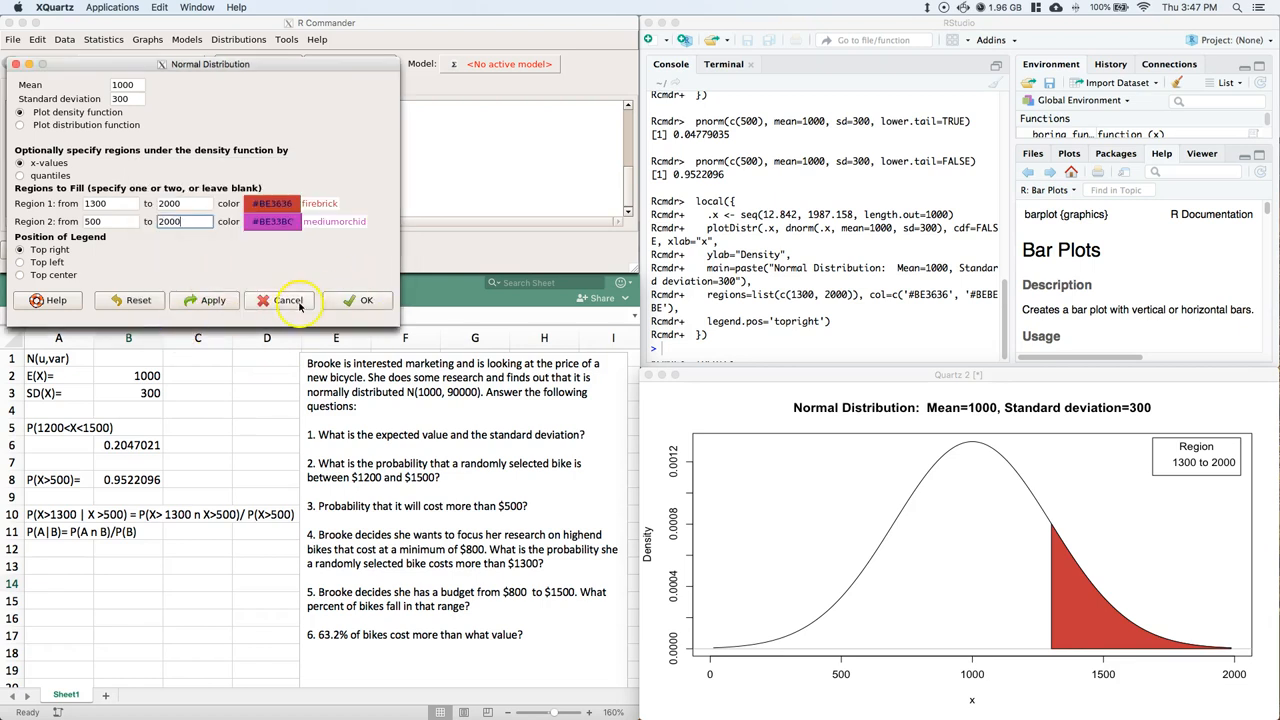
{"action": "left_click", "coordinate": [366, 300]}
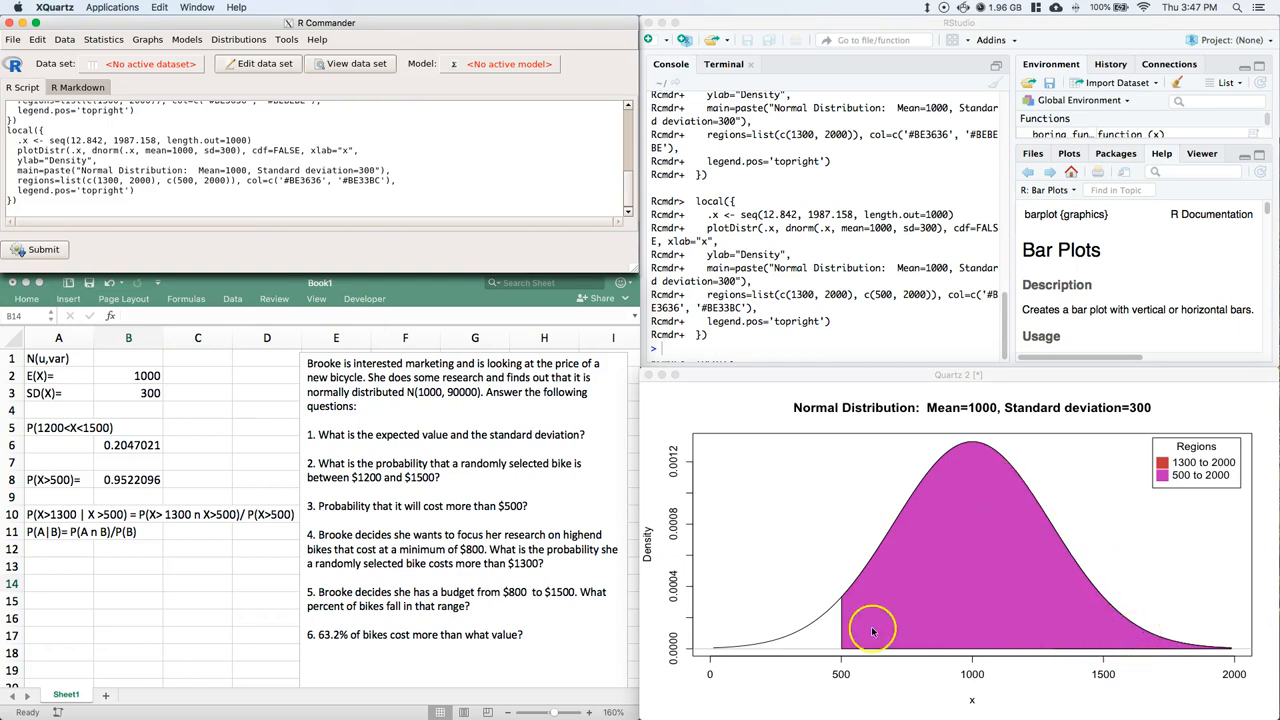
Replot with Region 1 from 800 (red) and Region 2 at 1300–2000 (magenta)
{"action": "left_click", "coordinate": [238, 39]}
{"action": "mouse_move", "coordinate": [262, 70]}
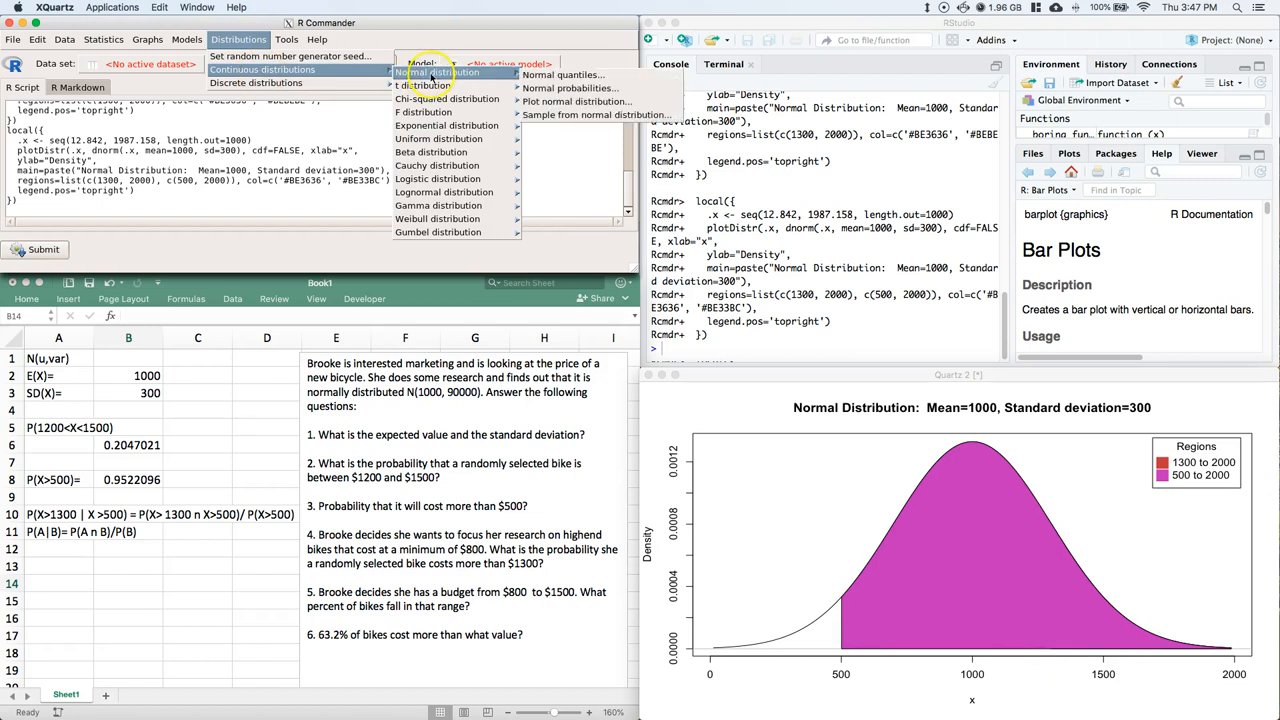
{"action": "left_click", "coordinate": [588, 101]}
{"action": "left_click", "coordinate": [100, 221]}
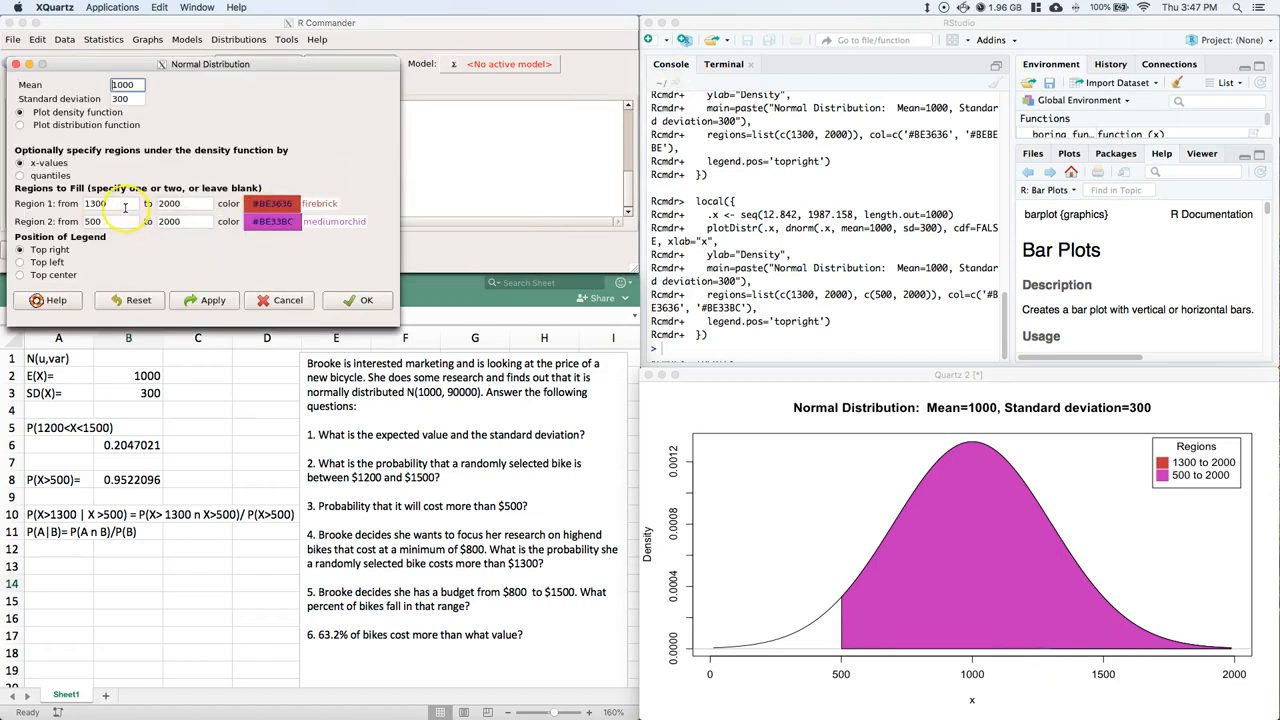
{"action": "left_click_drag", "start_coordinate": [125, 205], "coordinate": [84, 205]}
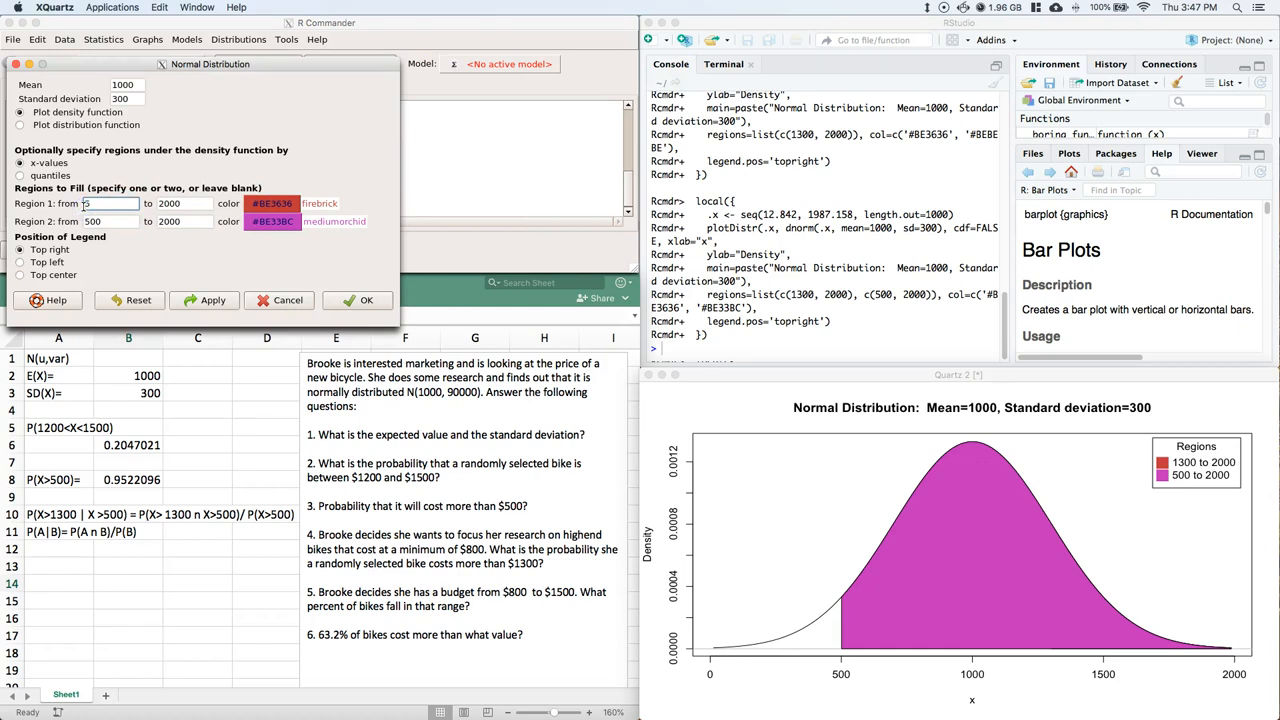
{"action": "left_click", "coordinate": [90, 221]}
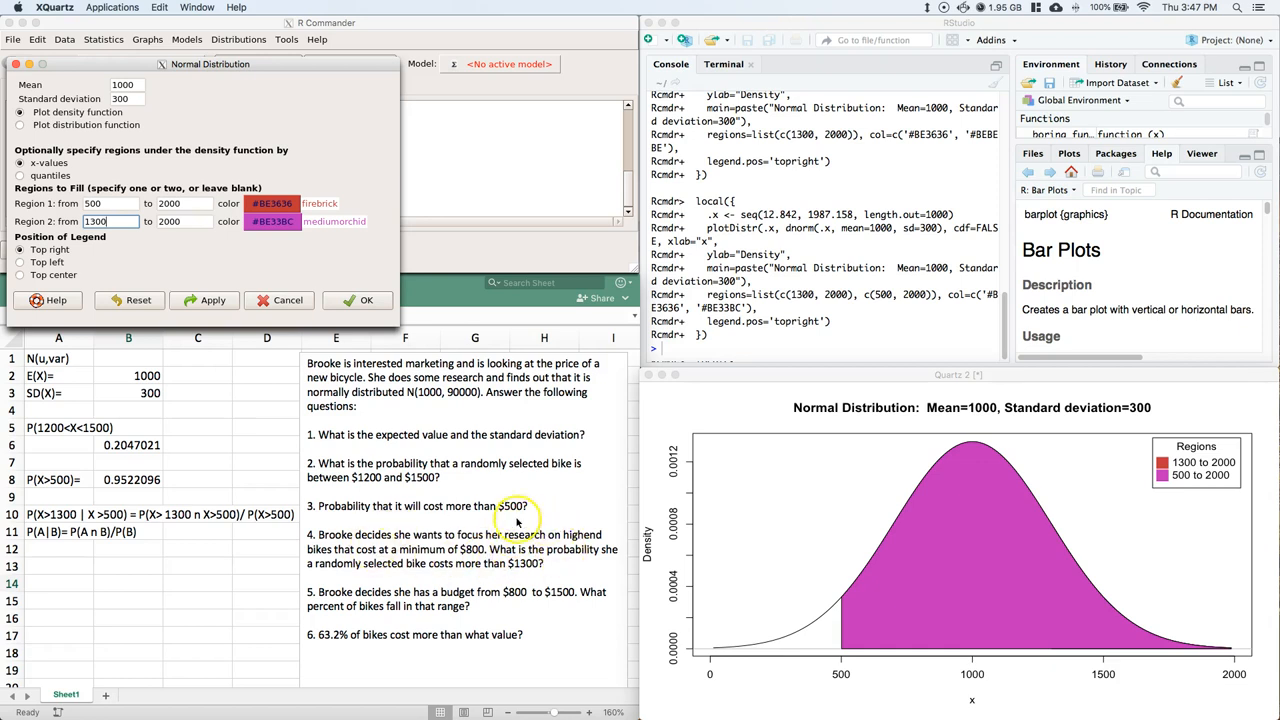
{"action": "left_click", "coordinate": [113, 204]}
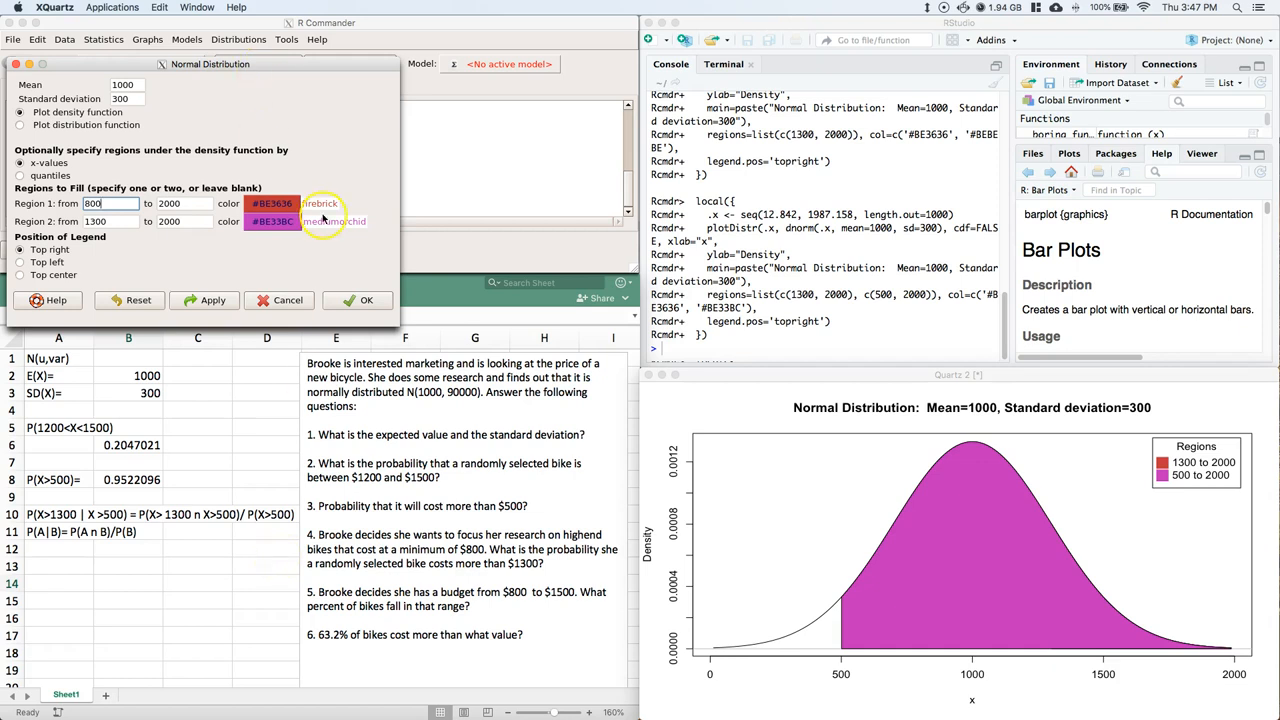
{"action": "left_click", "coordinate": [350, 300]}
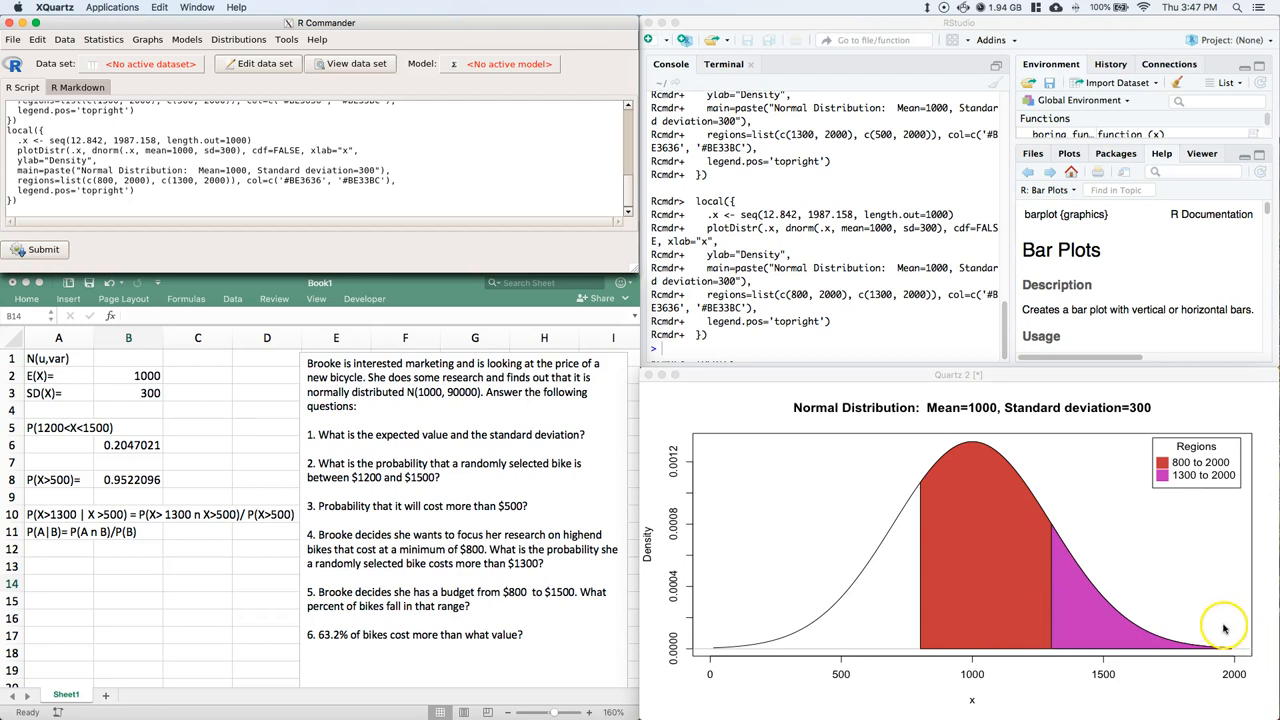
Edit A10 so both conditions read X>800: P(X>1300 | X>800) = P(X>1300 n X>800)/P(X>800)
{"action": "double_click", "coordinate": [80, 531]}
{"action": "double_click", "coordinate": [100, 514]}
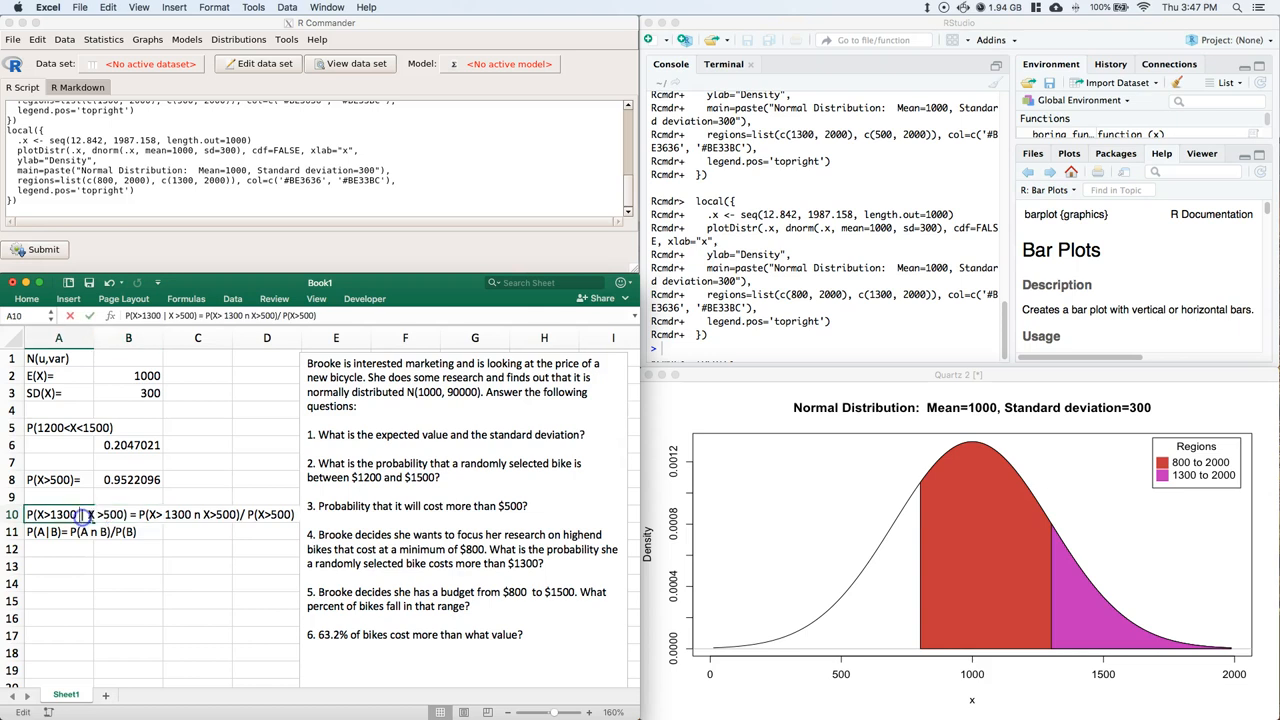
{"action": "type", "text": "8"}
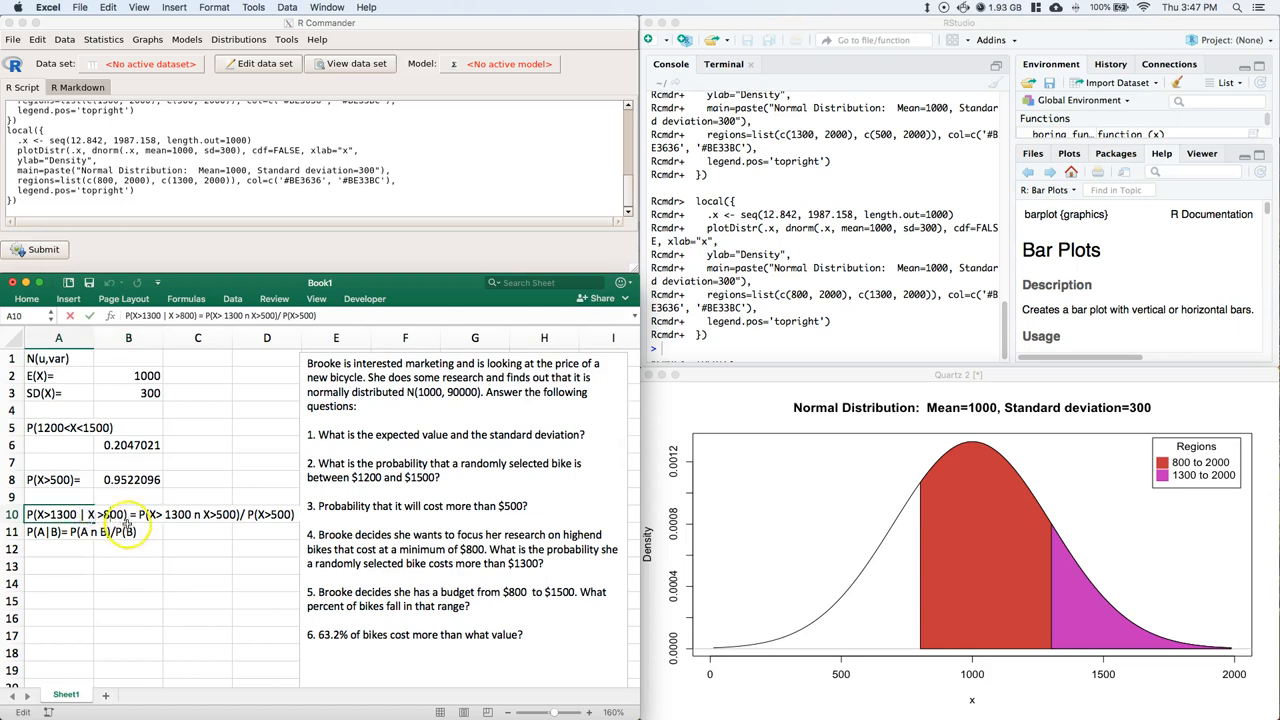
{"action": "type", "text": "8"}
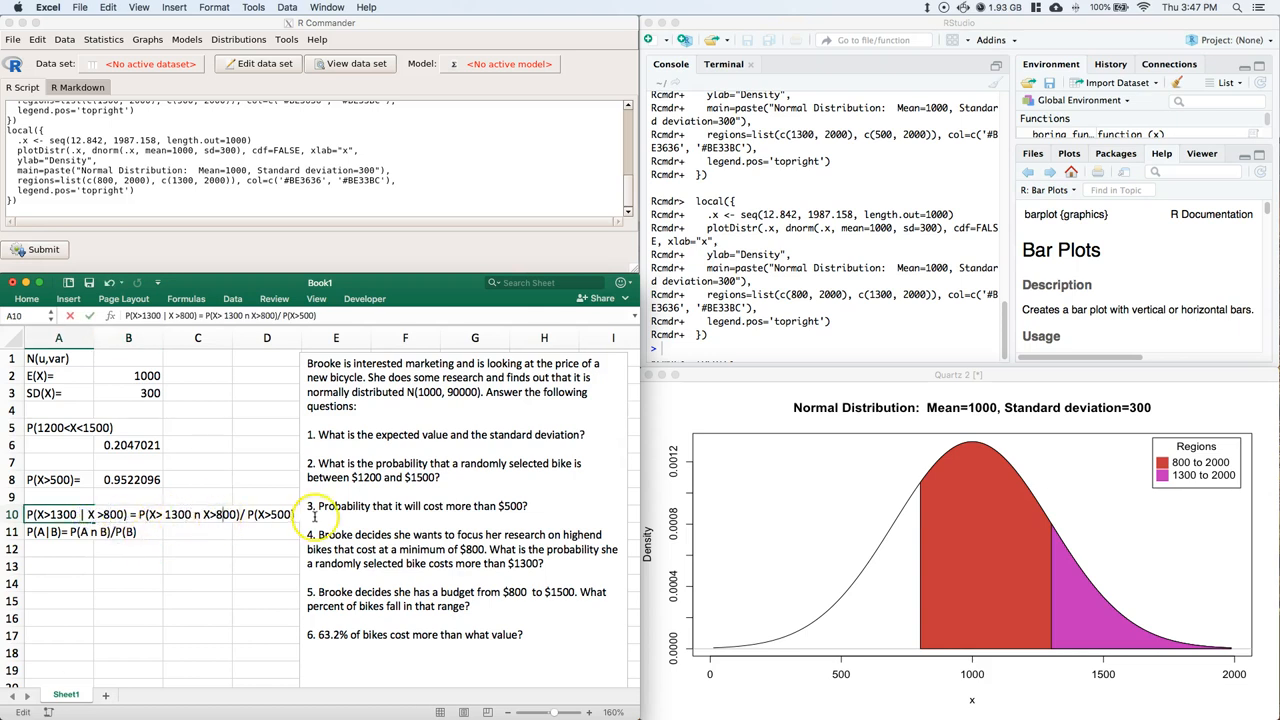
{"action": "type", "text": "8"}
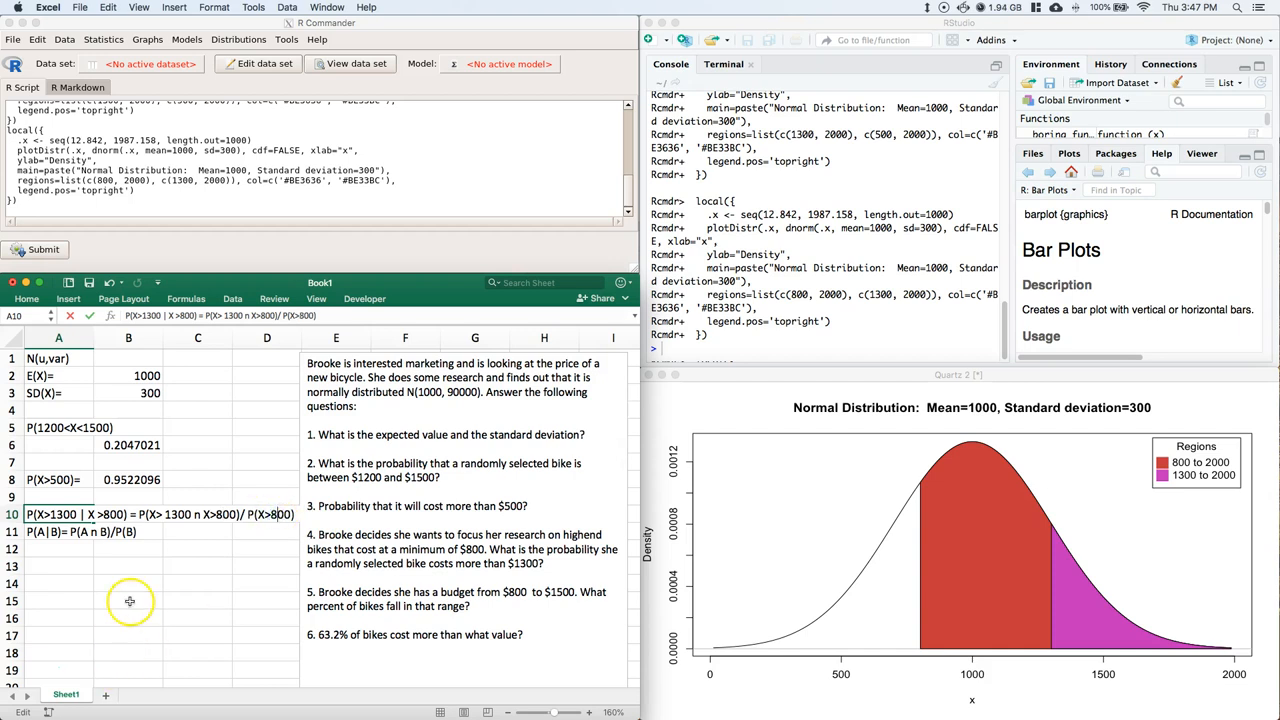
{"action": "left_click", "coordinate": [130, 601]}
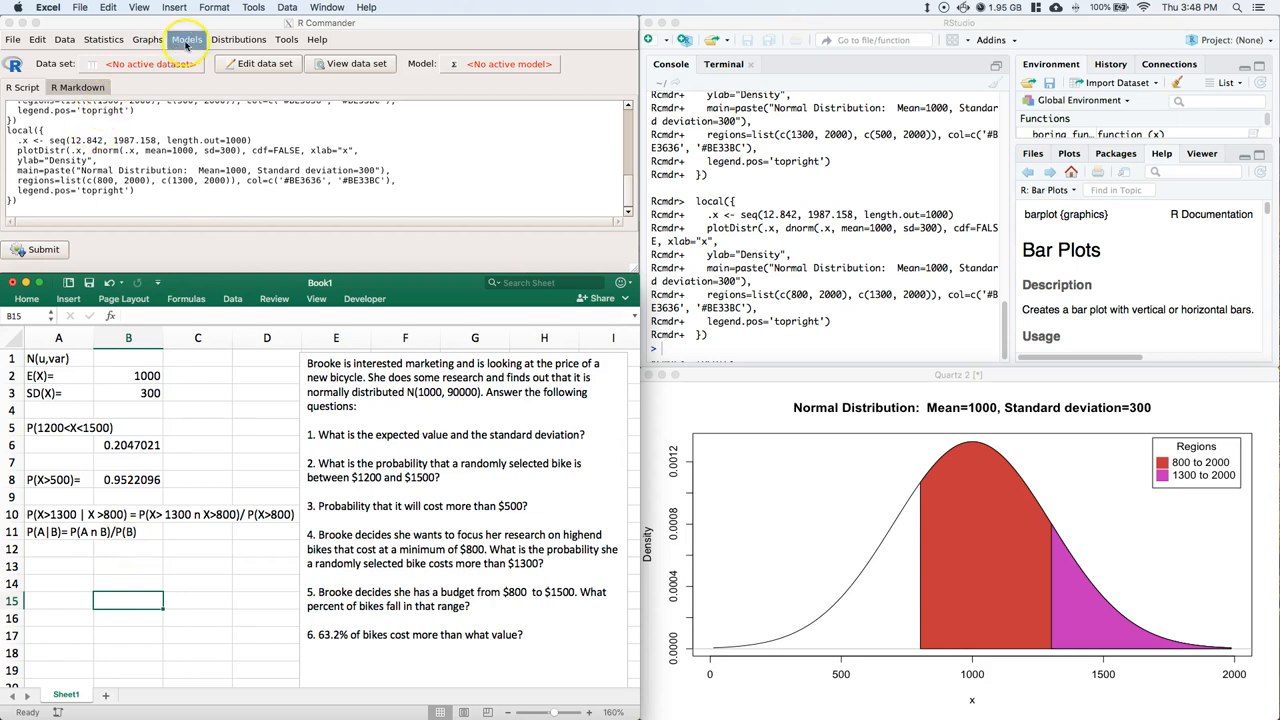
Compute upper-tail normal probabilities for 800,1300 (mean 1000, sd 300): 0.7475075 and 0.1586553
{"action": "left_click", "coordinate": [237, 39]}
{"action": "left_click", "coordinate": [237, 39]}
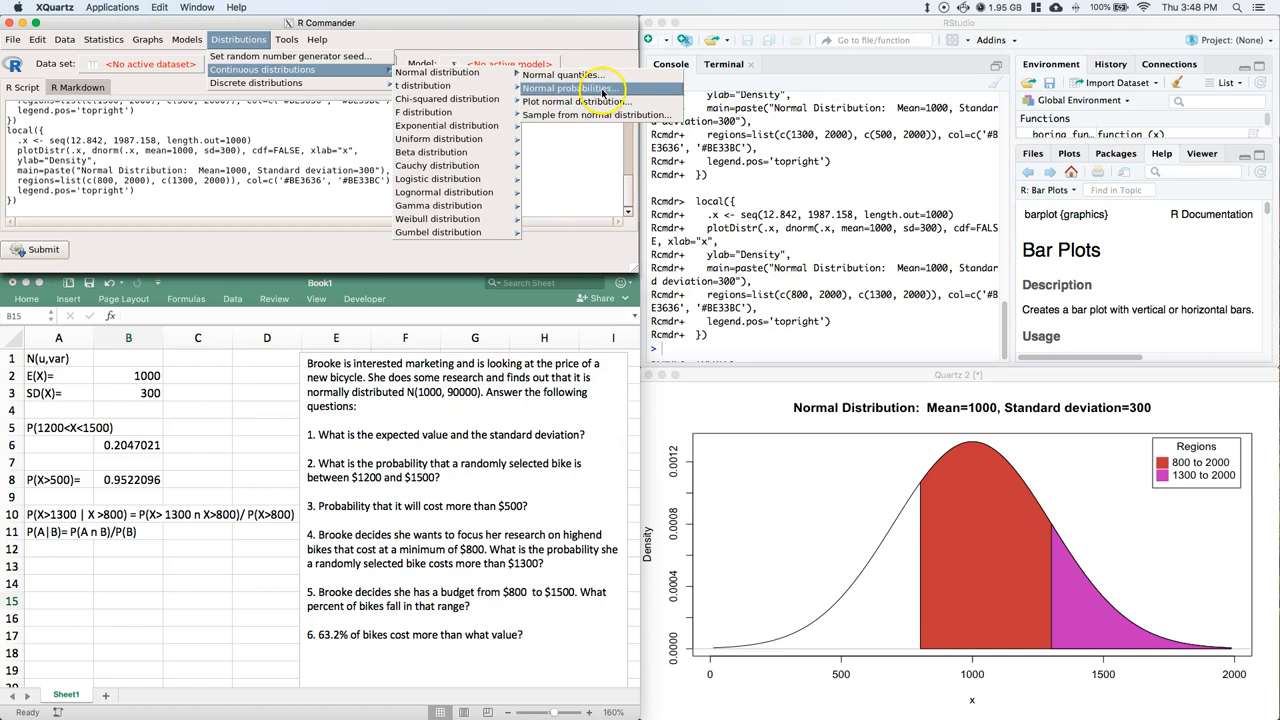
{"action": "left_click", "coordinate": [600, 93]}
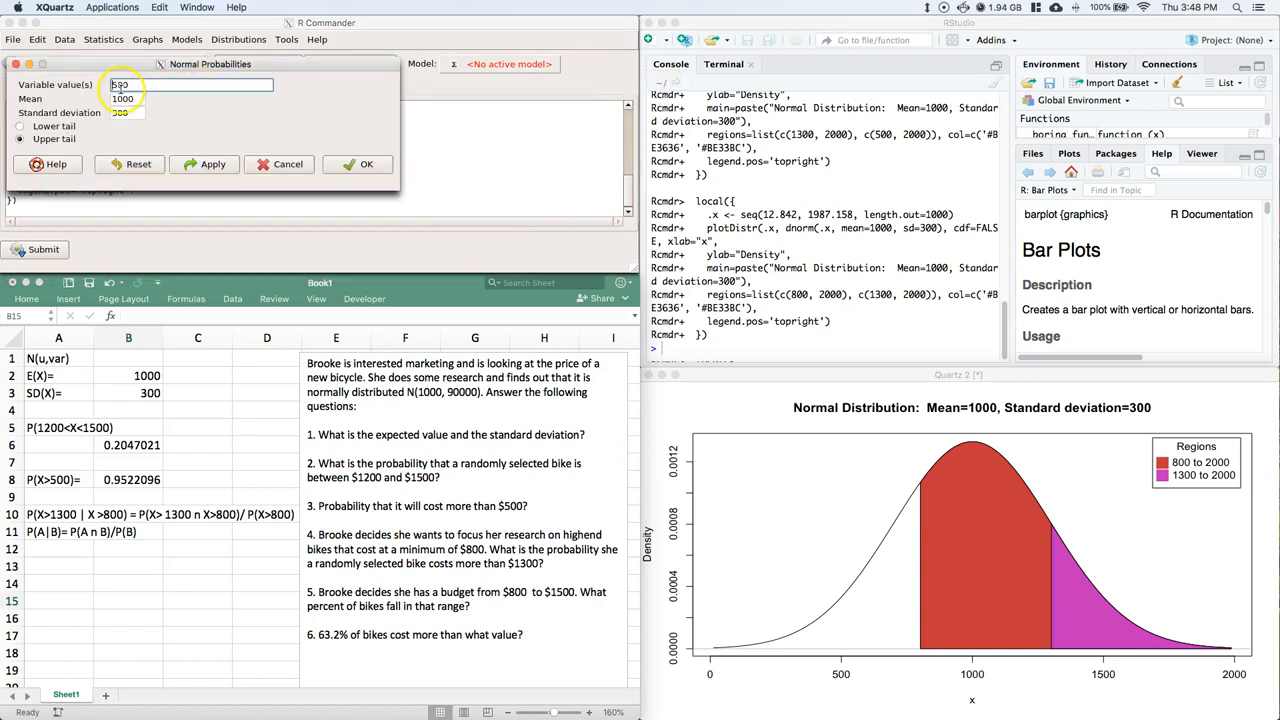
{"action": "left_click_drag", "start_coordinate": [143, 83], "coordinate": [112, 83]}
{"action": "type", "text": "800,1300"}
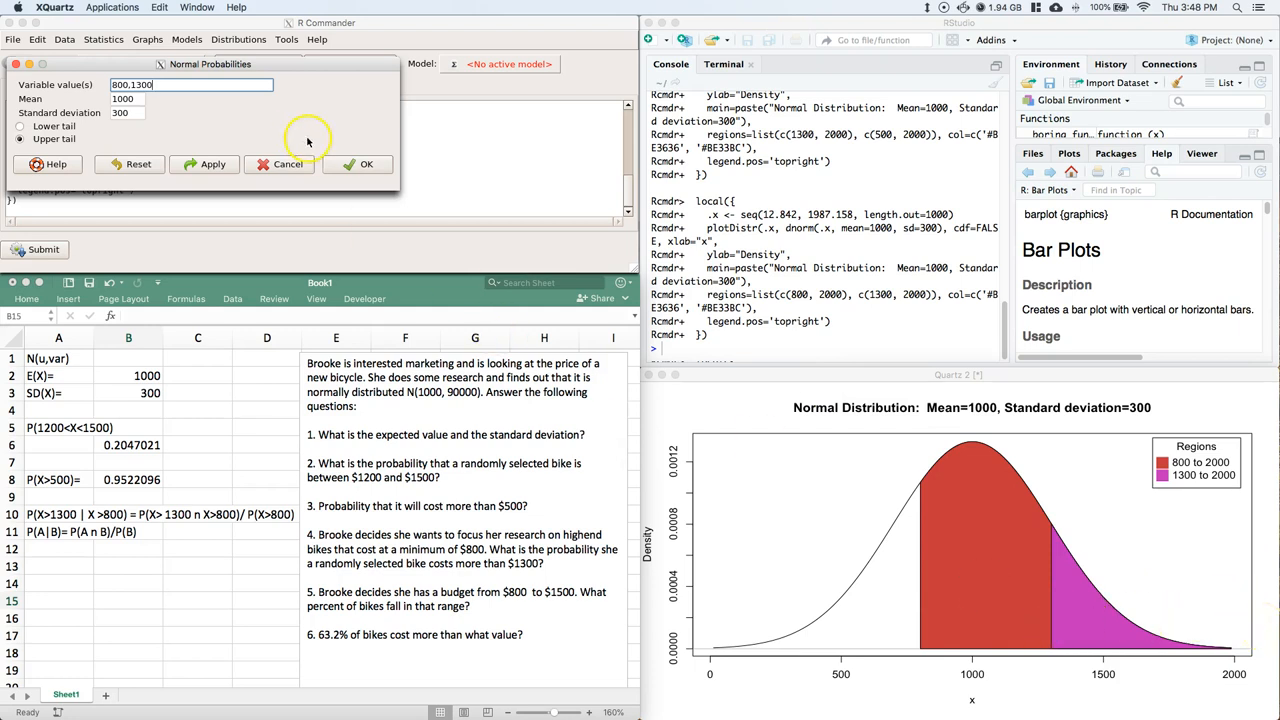
{"action": "left_click", "coordinate": [370, 164]}
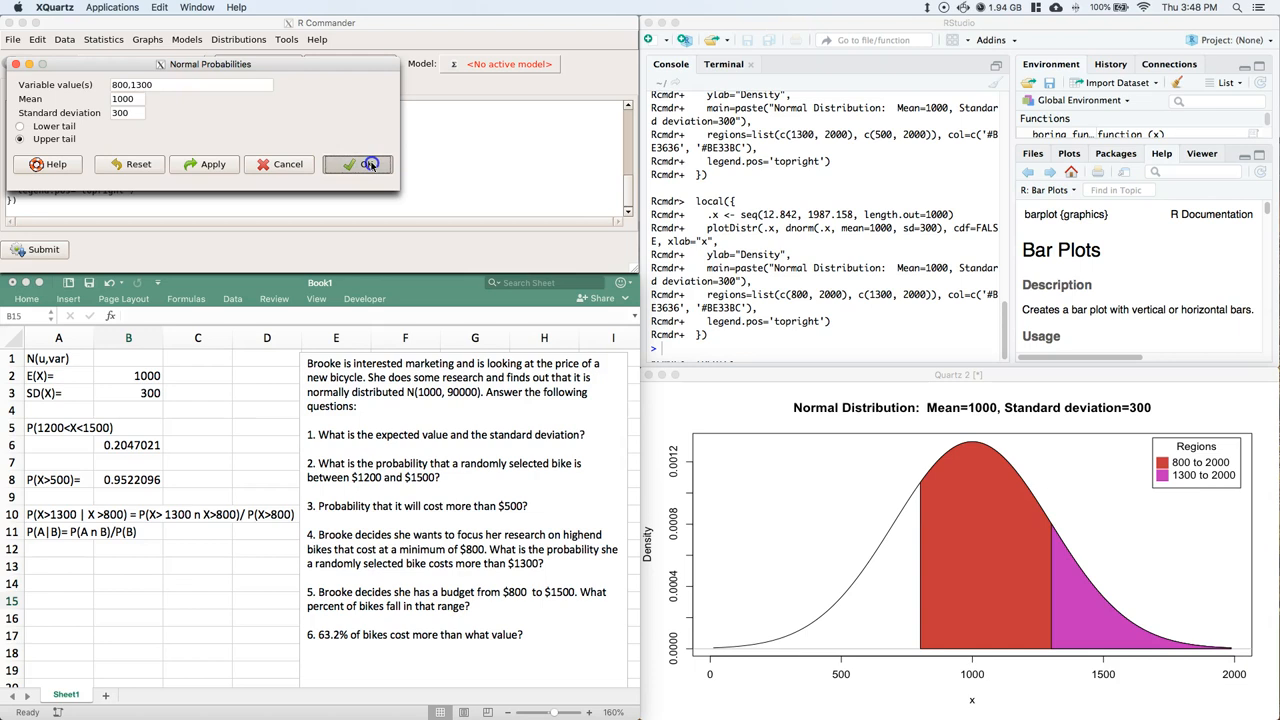
{"action": "left_click", "coordinate": [897, 317]}
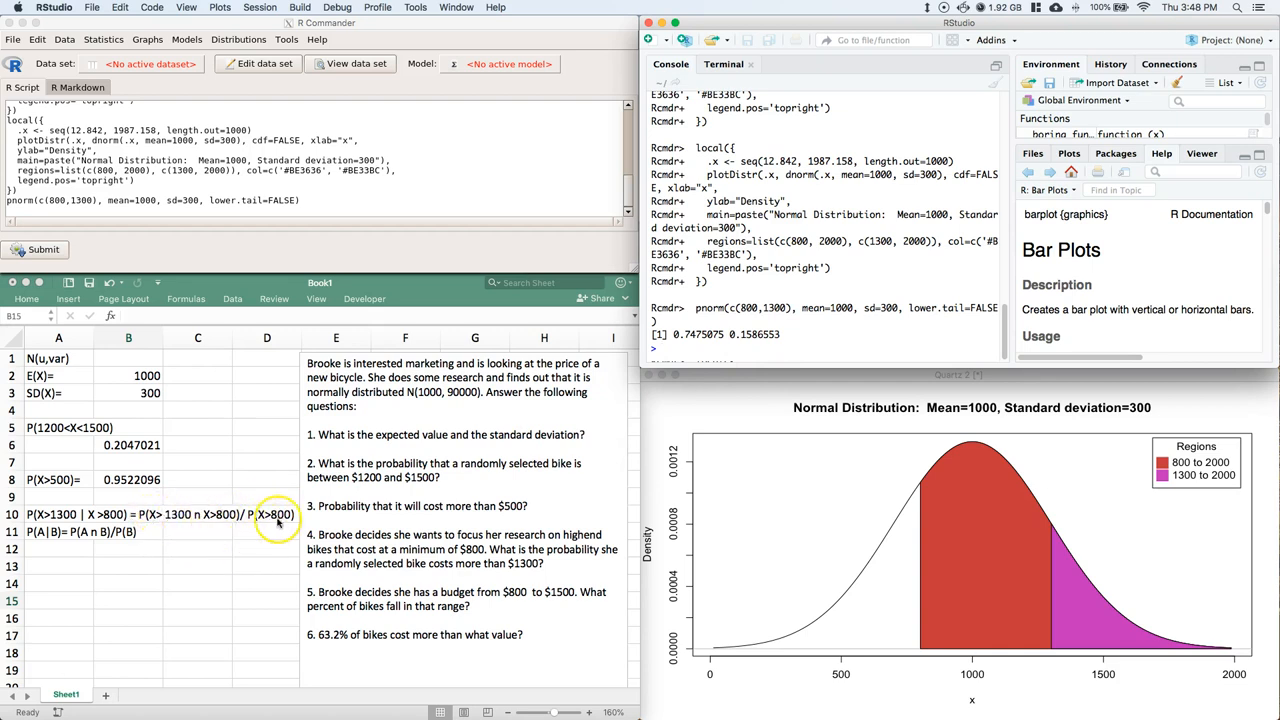
Return to the spreadsheet and start editing cell A13
{"action": "left_click", "coordinate": [63, 567]}
{"action": "double_click", "coordinate": [63, 567]}
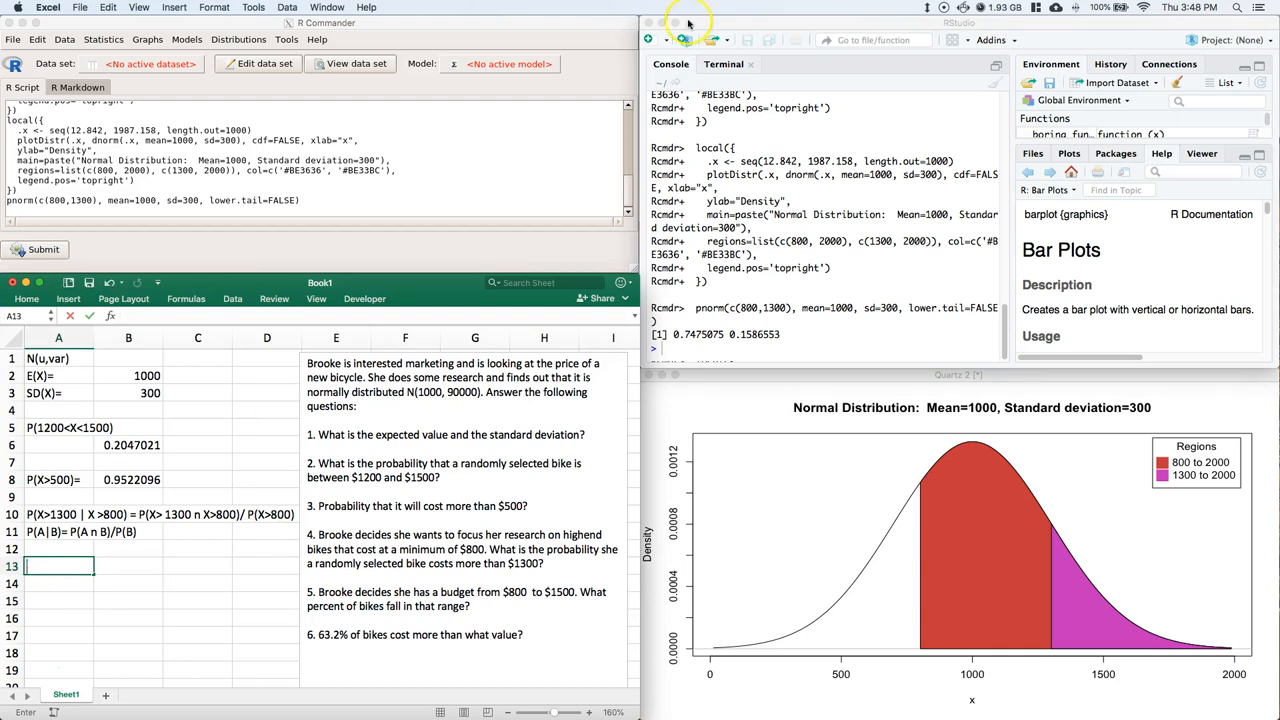
Divide 0.1586553 by 0.7475075 in the R console, getting 0.2122458, and select the result
{"action": "left_click", "coordinate": [715, 343]}
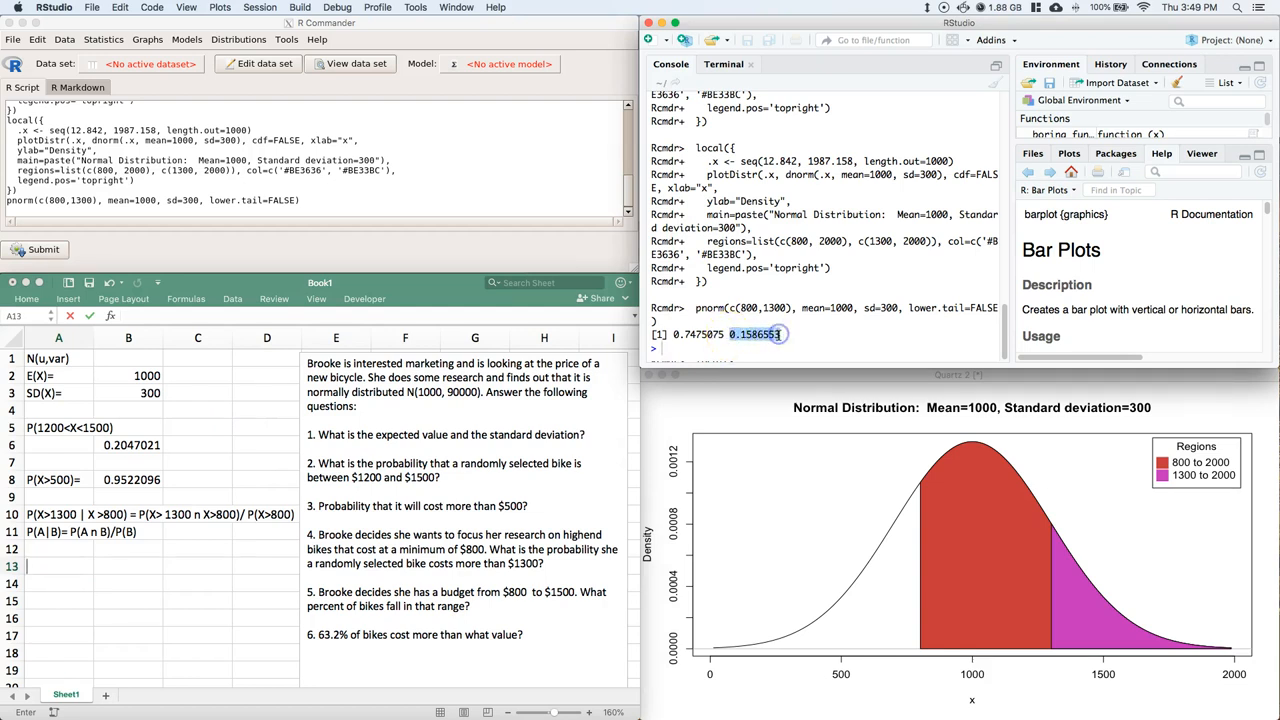
{"action": "left_click", "coordinate": [673, 349]}
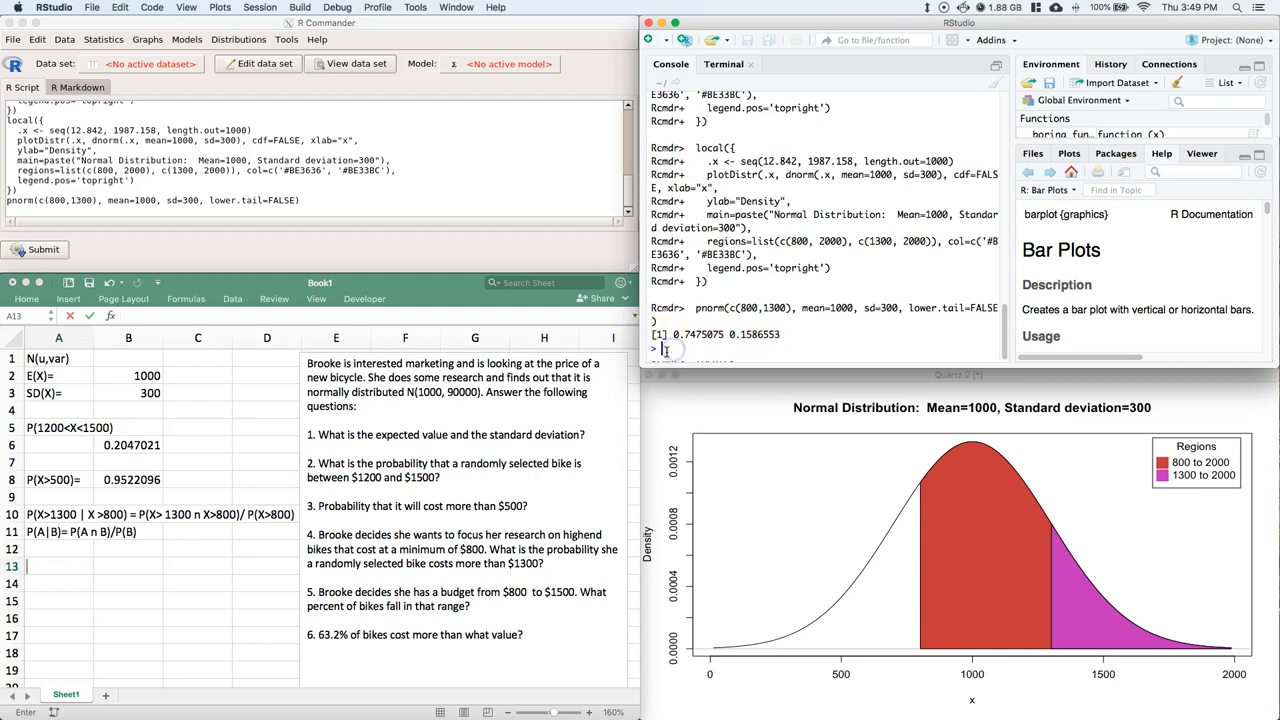
{"action": "type", "text": "0.1586553"}
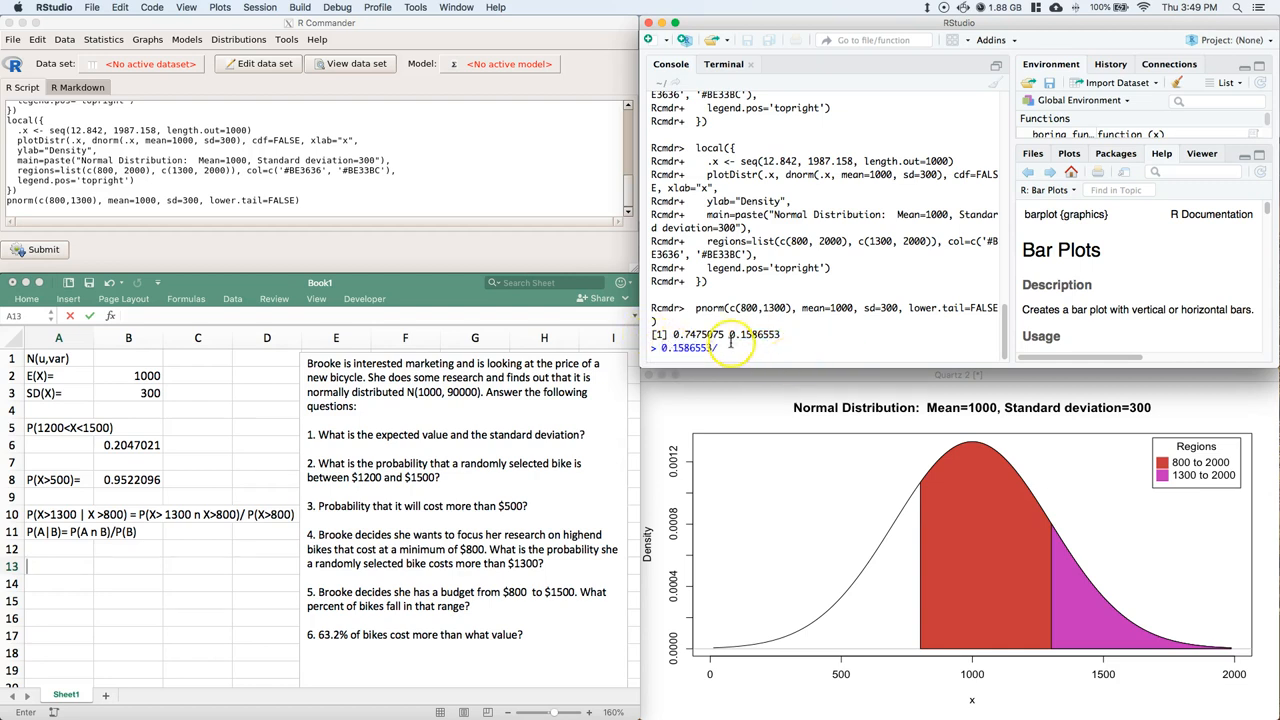
{"action": "left_click_drag", "start_coordinate": [724, 334], "coordinate": [681, 334]}
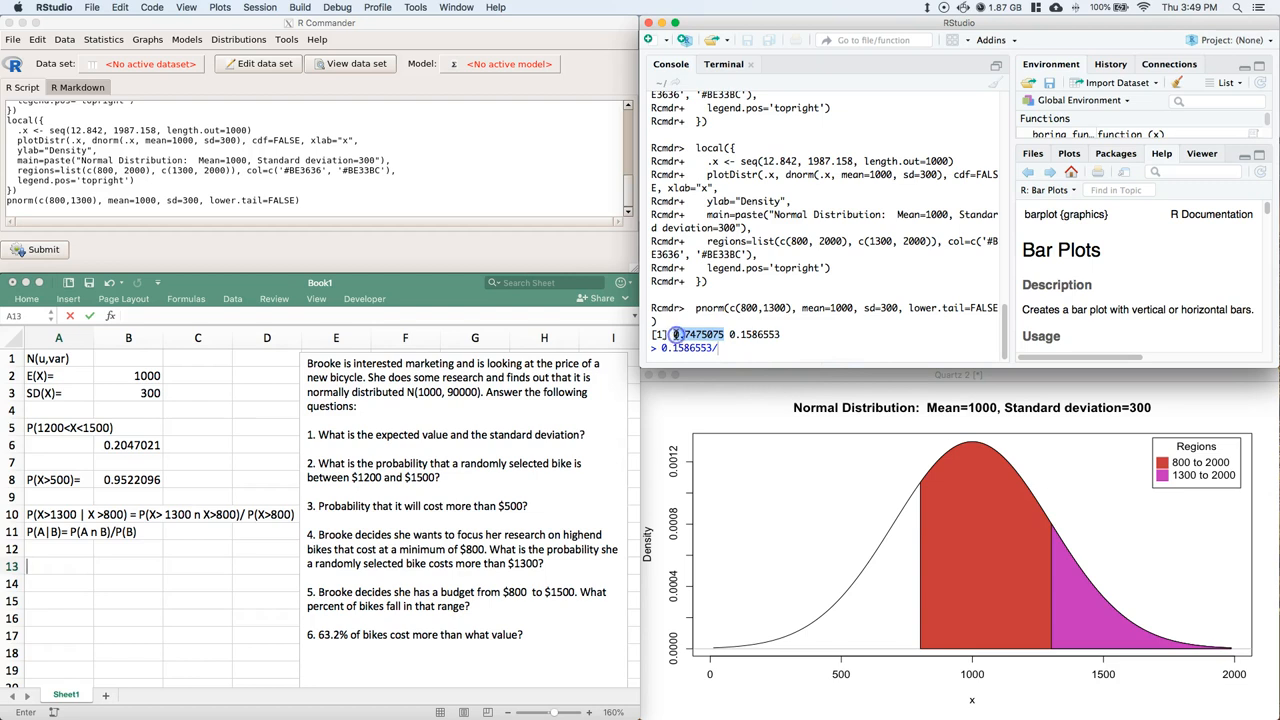
{"action": "key", "text": "super+c"}
{"action": "left_click", "coordinate": [730, 348]}
{"action": "key", "text": "super+v"}
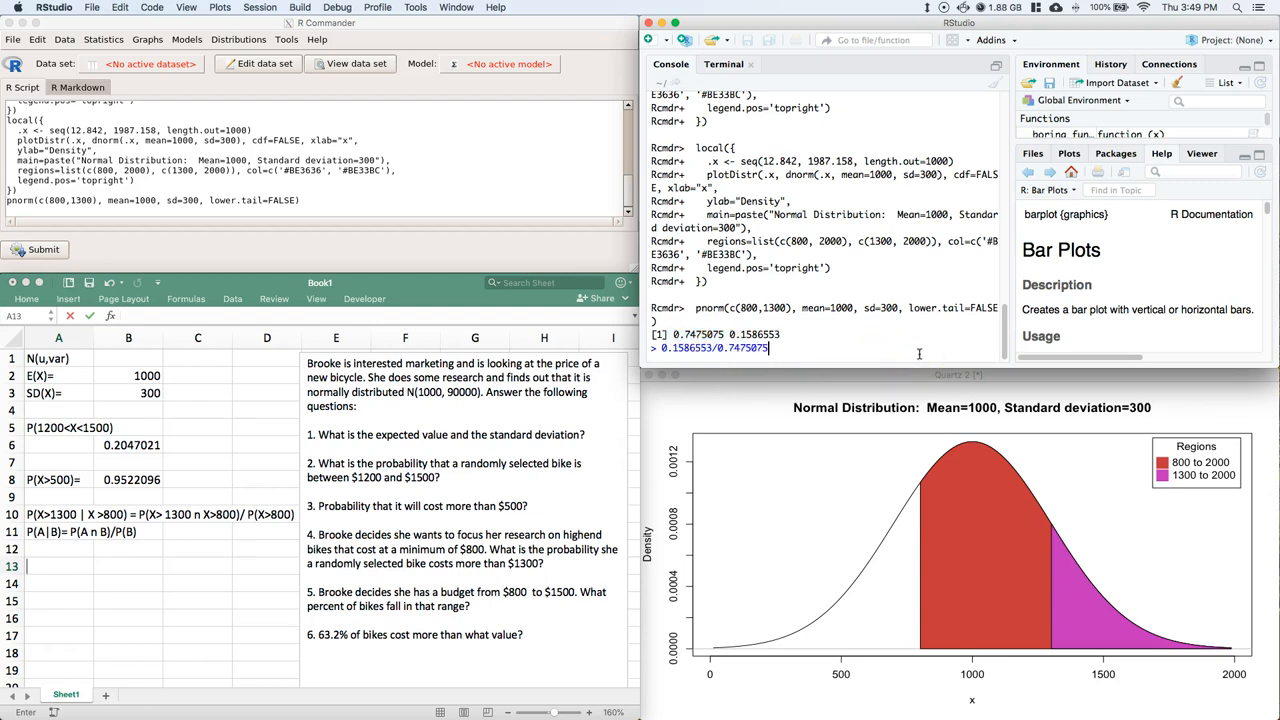
{"action": "key", "text": "Return"}
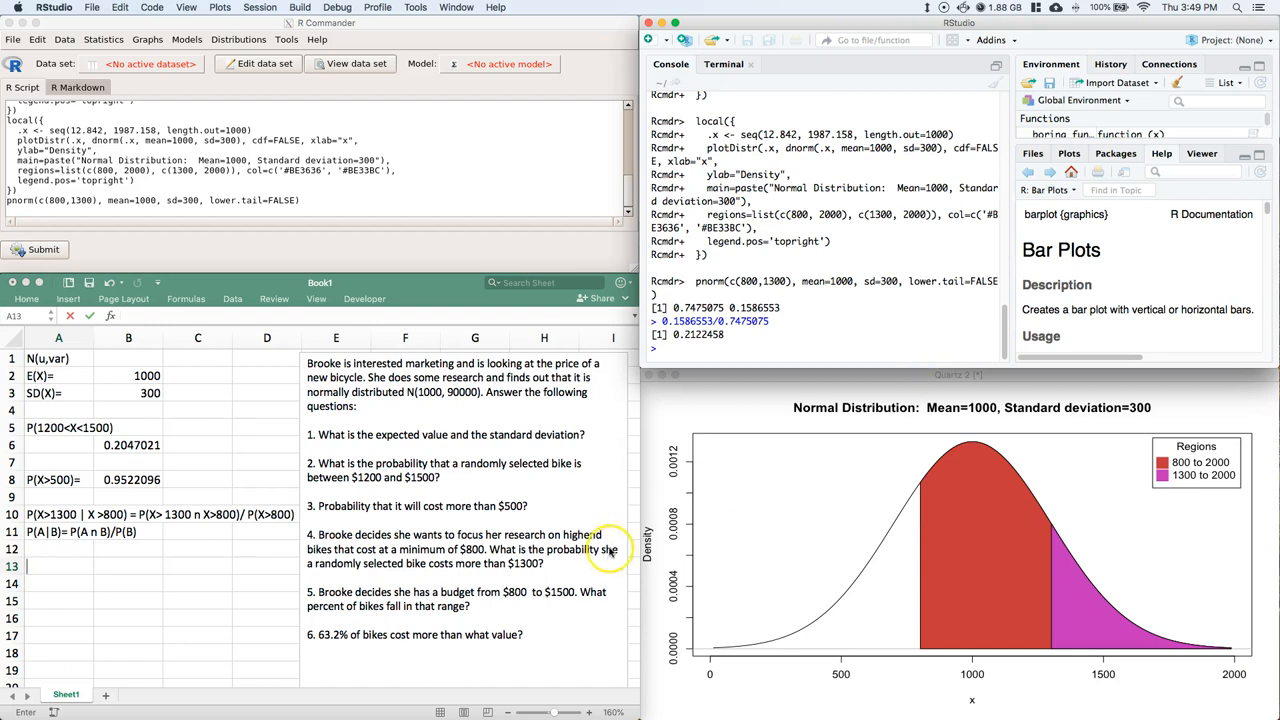
{"action": "left_click_drag", "start_coordinate": [728, 336], "coordinate": [662, 335]}
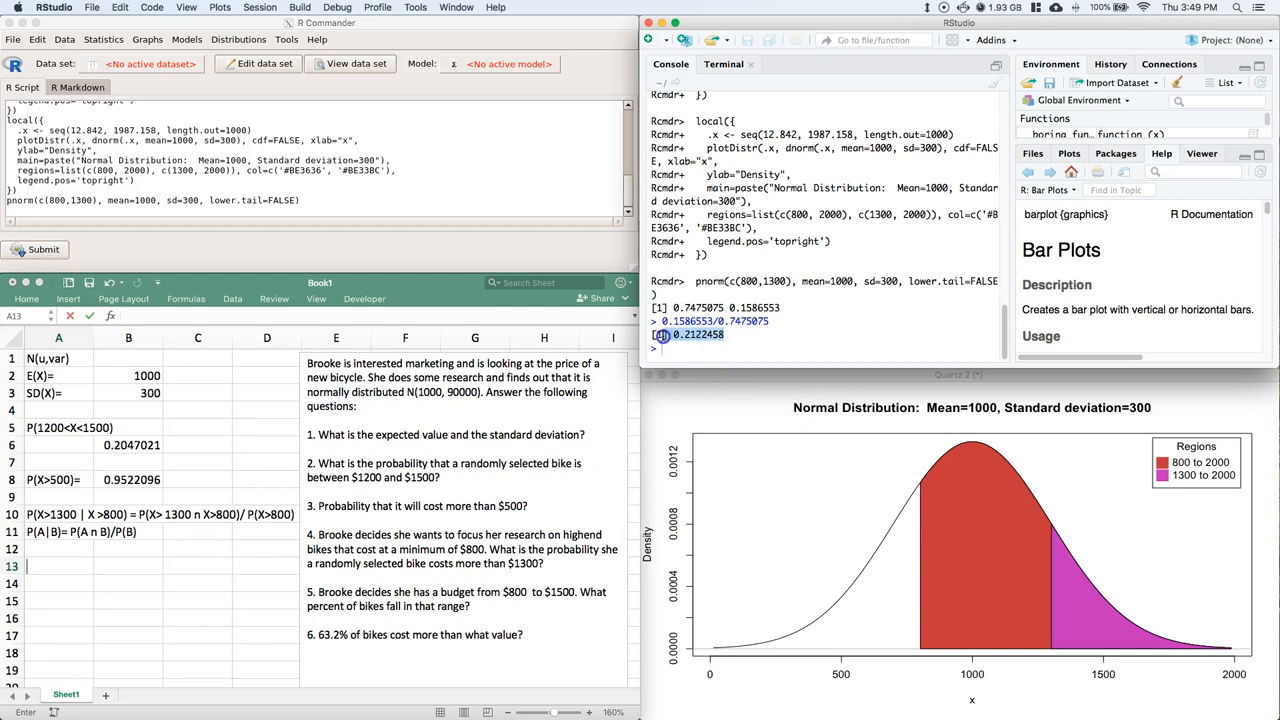
Paste the conditional probability result 0.2122458 into cell B12 and confirm it
{"action": "left_click", "coordinate": [73, 643]}
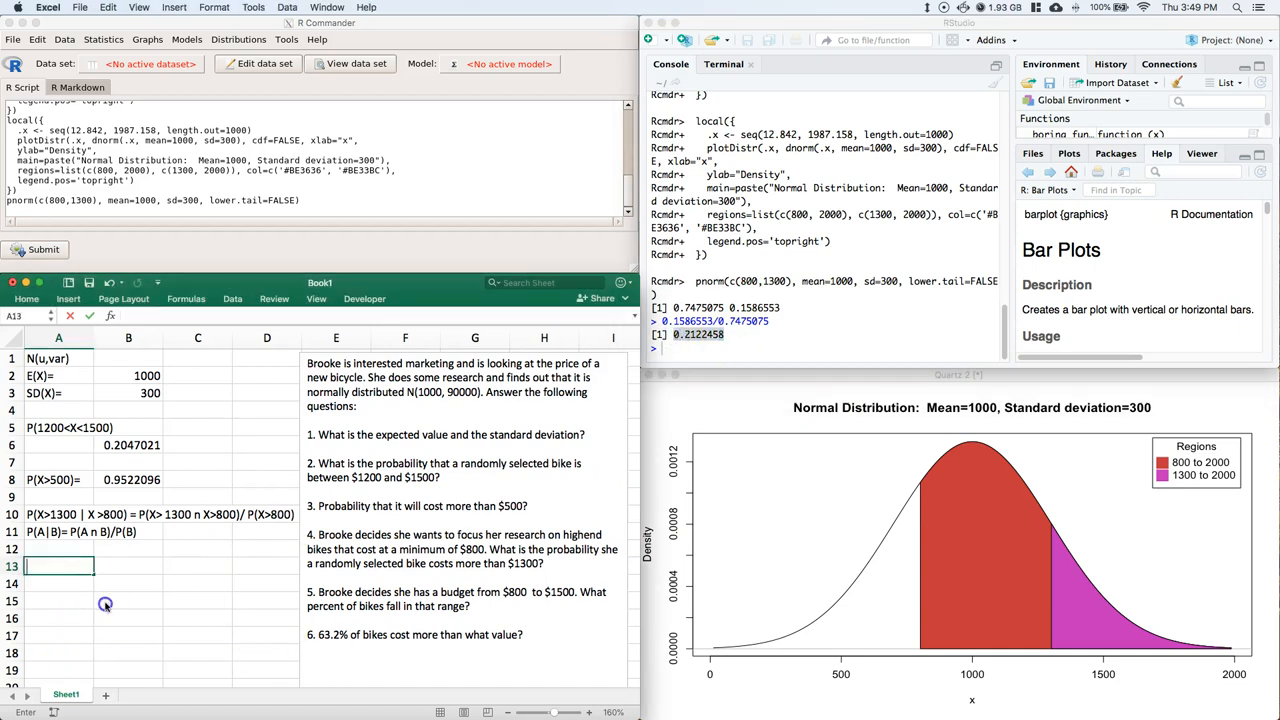
{"action": "left_click", "coordinate": [140, 551]}
{"action": "double_click", "coordinate": [197, 551]}
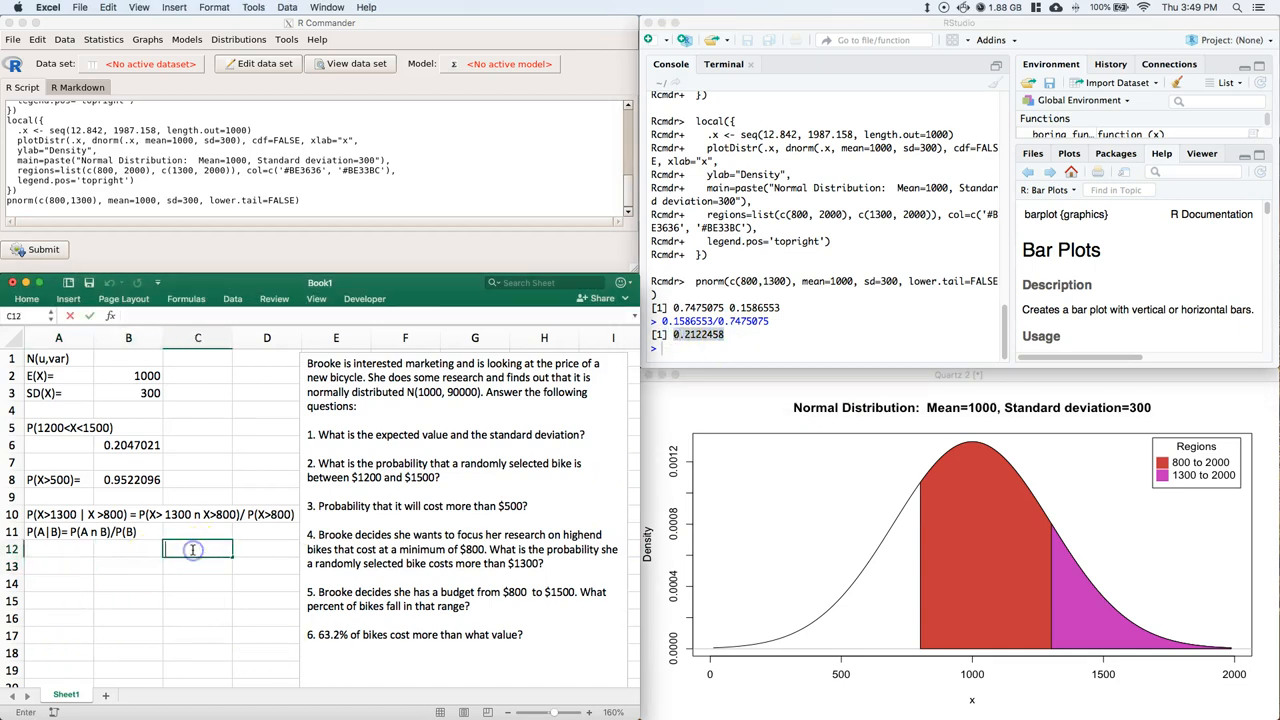
{"action": "left_click", "coordinate": [122, 551]}
{"action": "key", "text": "super+v"}
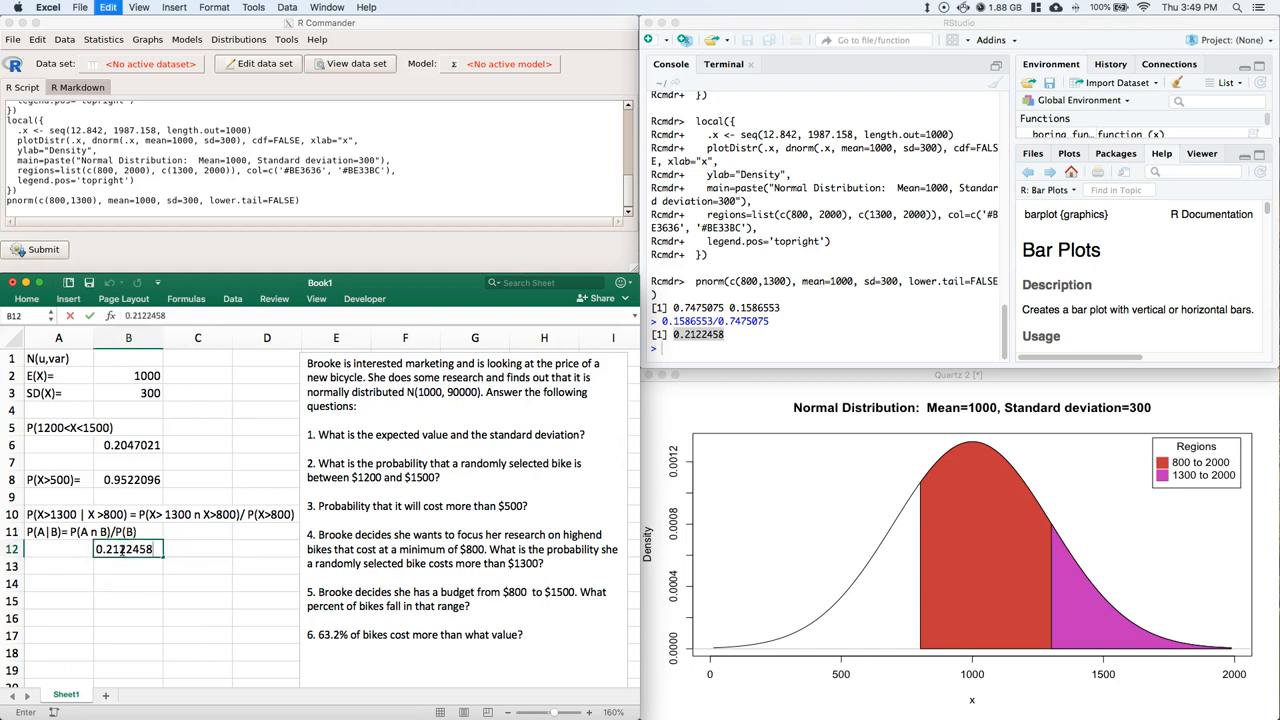
{"action": "key", "text": "Return"}
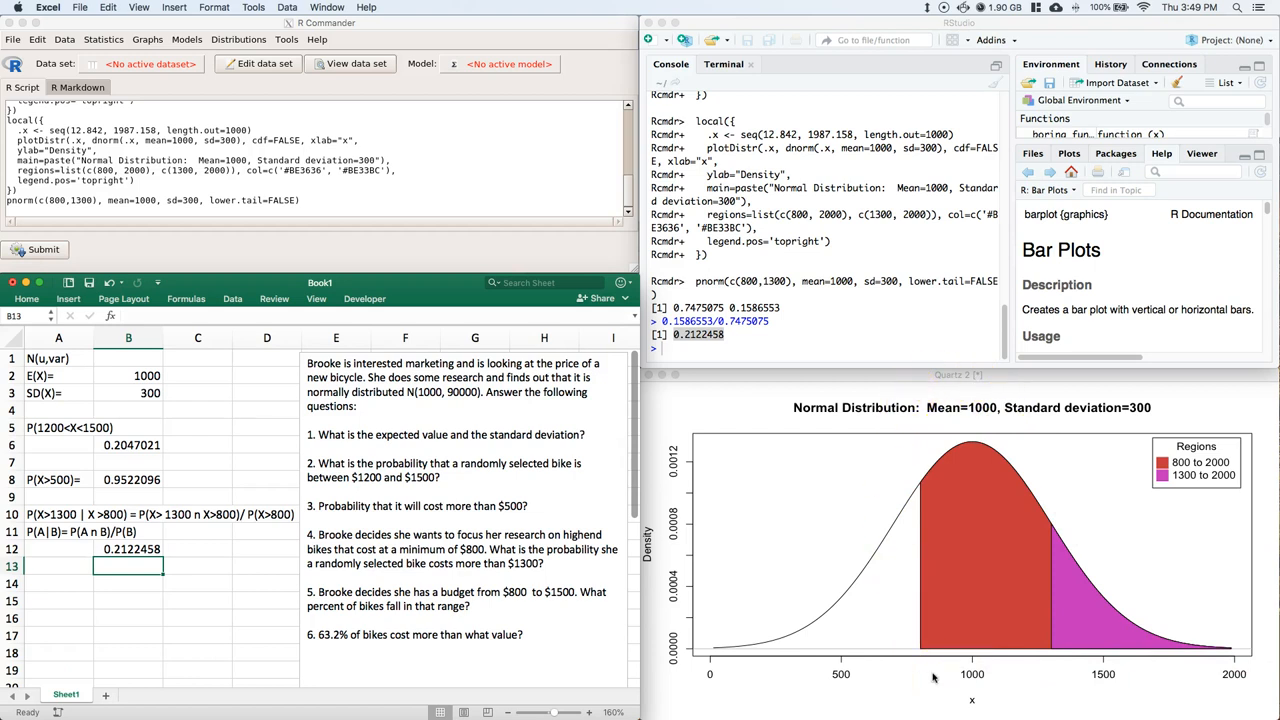
{"action": "left_click", "coordinate": [128, 549]}
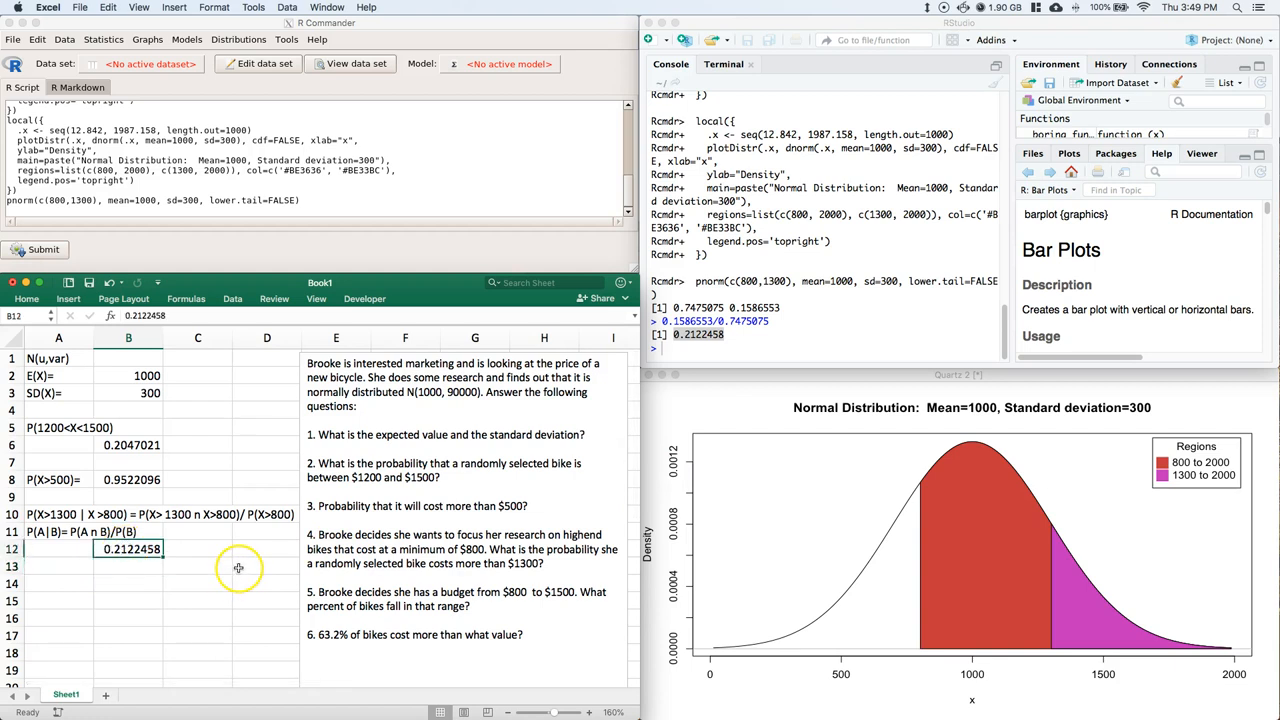